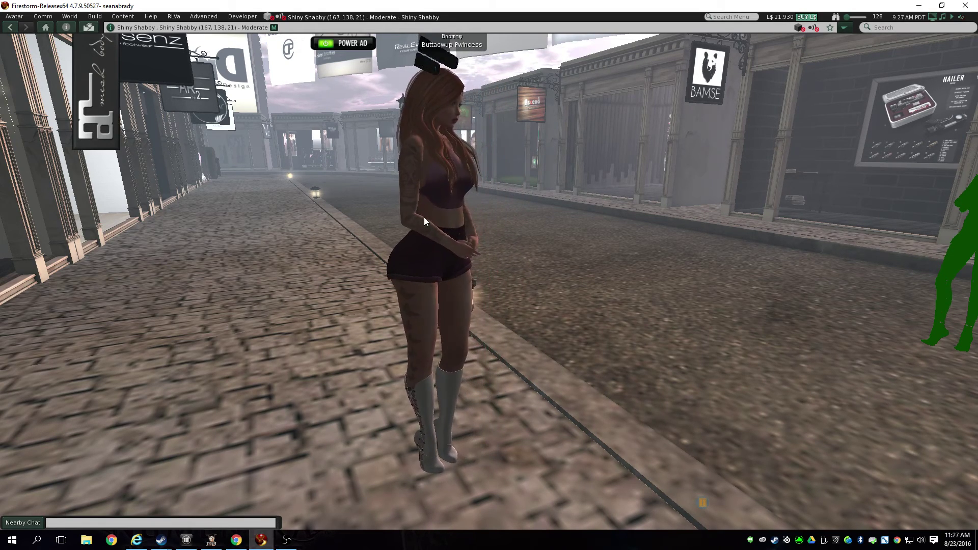
Look around the street at the solid-coloured avatars and their complexity tags
{"action": "left_click_drag", "start_coordinate": [424, 217], "coordinate": [599, 218]}
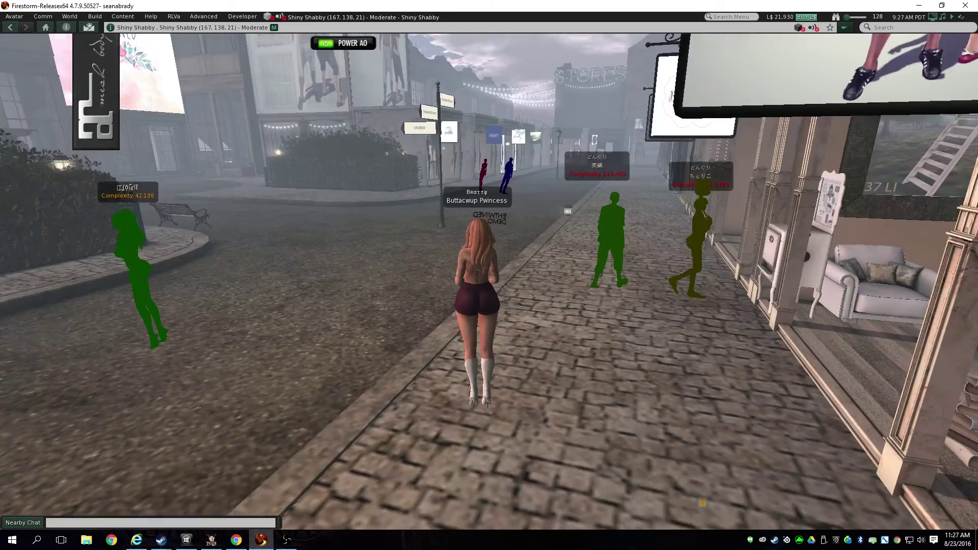
{"action": "left_click_drag", "start_coordinate": [404, 273], "coordinate": [545, 245]}
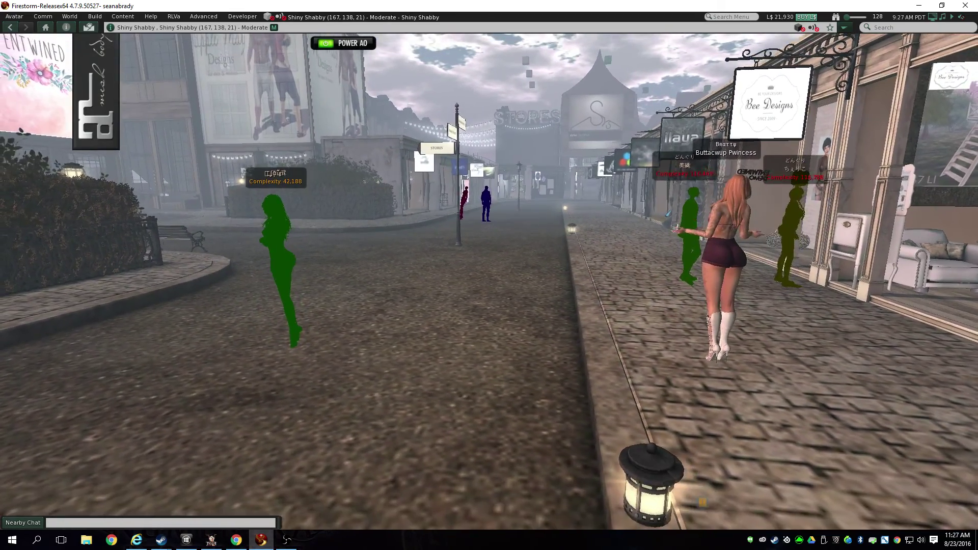
{"action": "key", "text": "Up"}
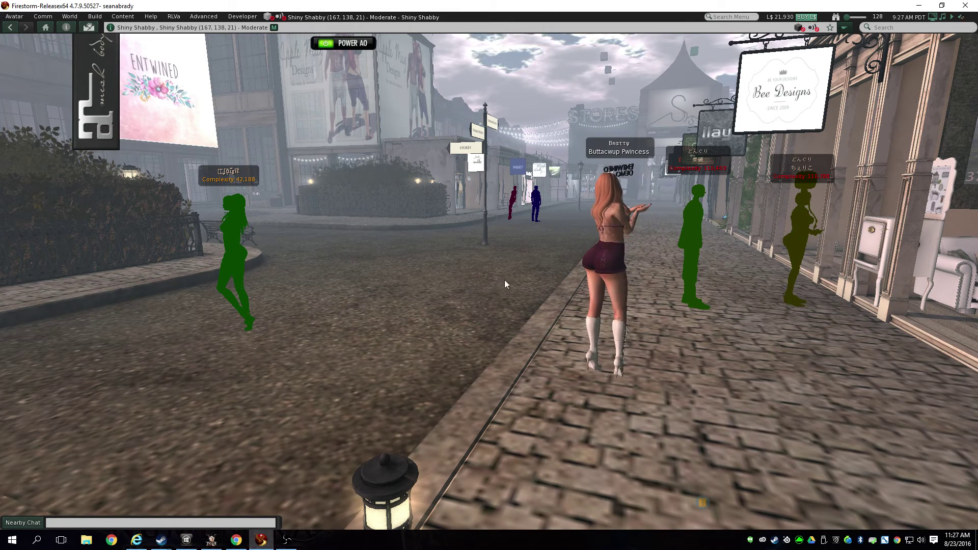
{"action": "mouse_move", "coordinate": [607, 266]}
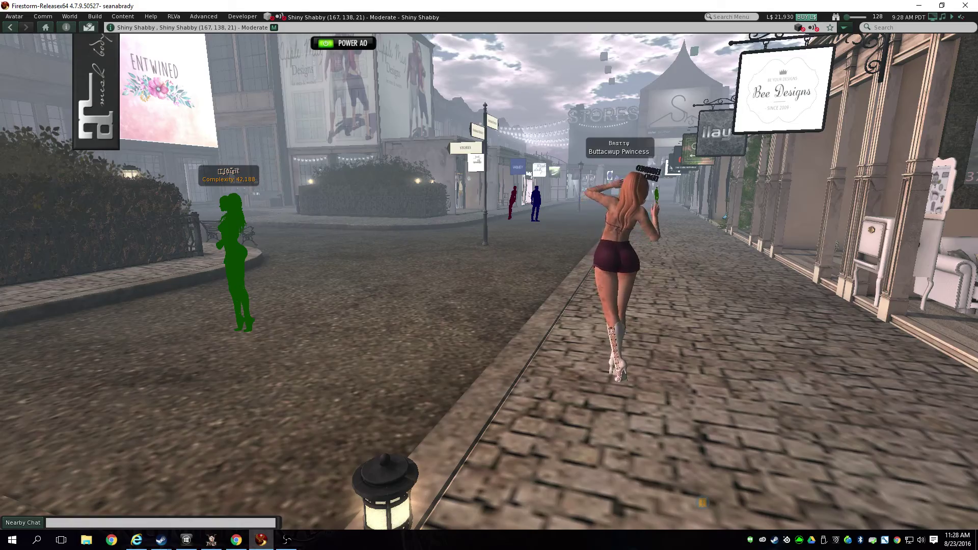
{"action": "left_click_drag", "start_coordinate": [515, 261], "coordinate": [494, 275]}
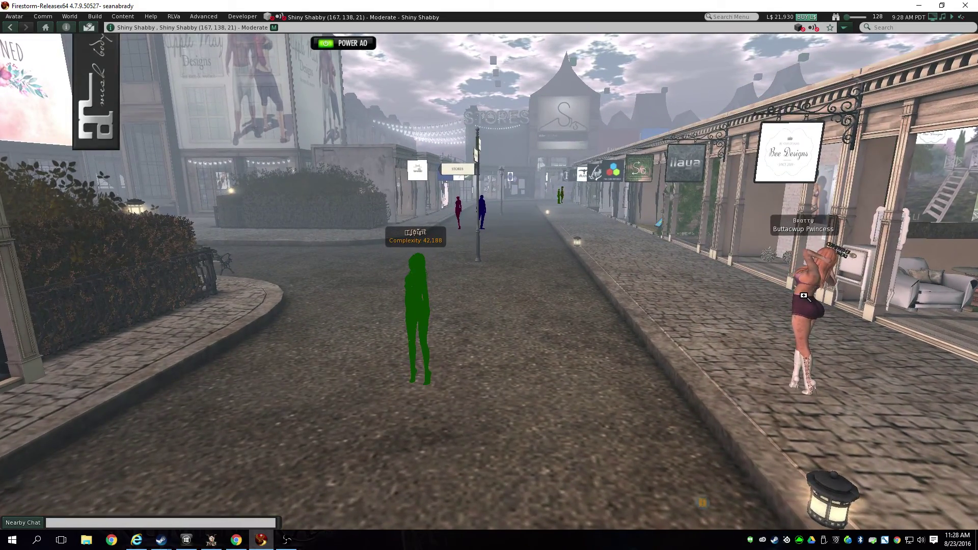
{"action": "left_click_drag", "start_coordinate": [798, 292], "coordinate": [925, 239]}
{"action": "left_click_drag", "start_coordinate": [479, 271], "coordinate": [464, 278]}
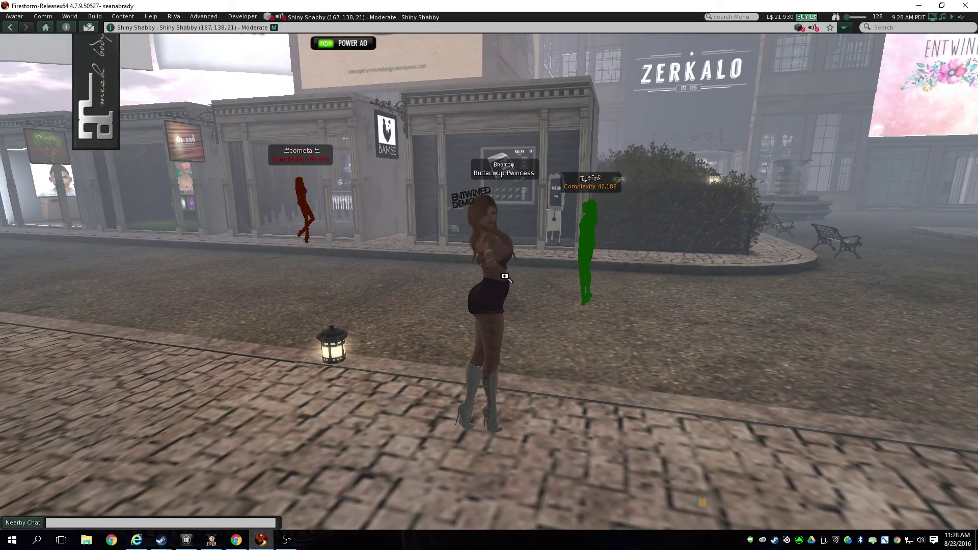
{"action": "left_click_drag", "start_coordinate": [586, 272], "coordinate": [482, 275]}
{"action": "left_click", "coordinate": [29, 188], "text": "alt"}
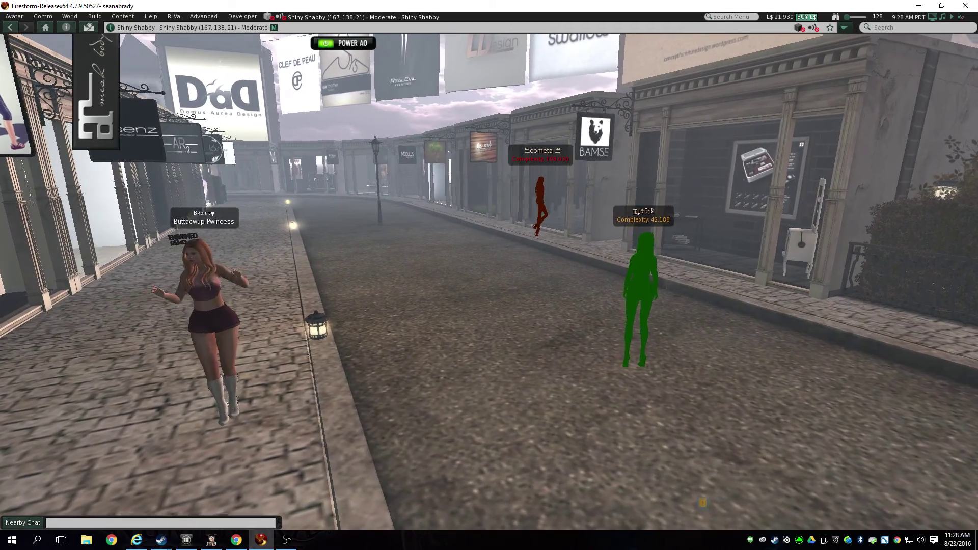
Examine the red-haired avatar in white boots up close from the front
{"action": "key", "text": "Up"}
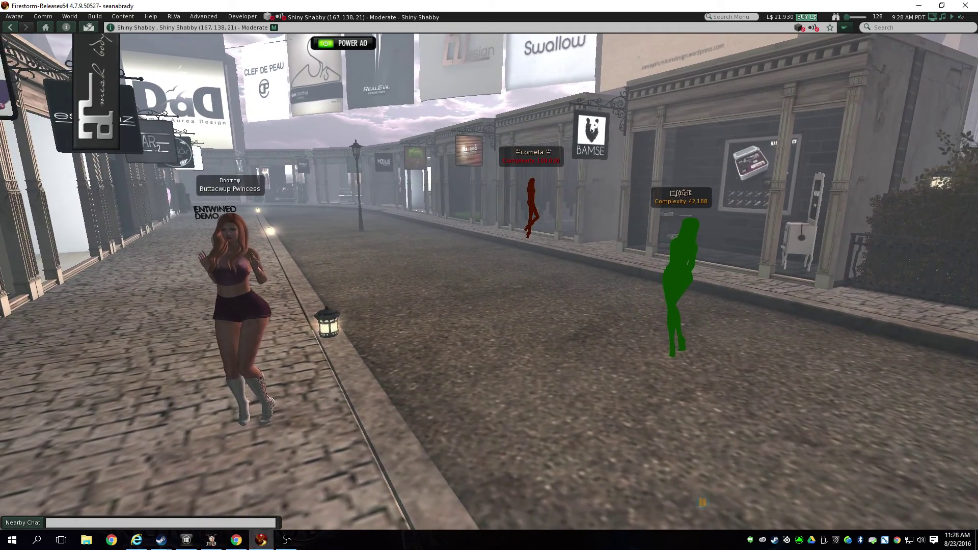
{"action": "key", "text": "alt+Up"}
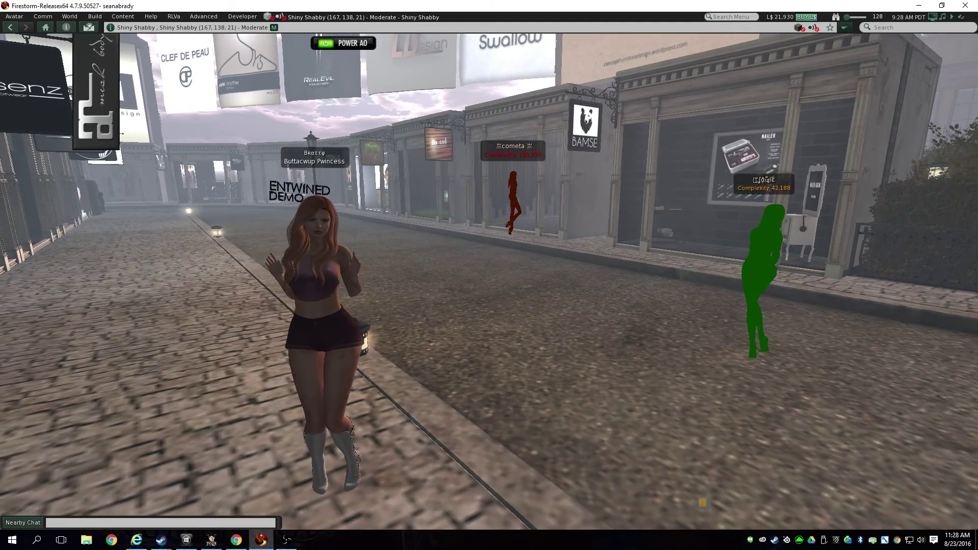
{"action": "key", "text": "Up"}
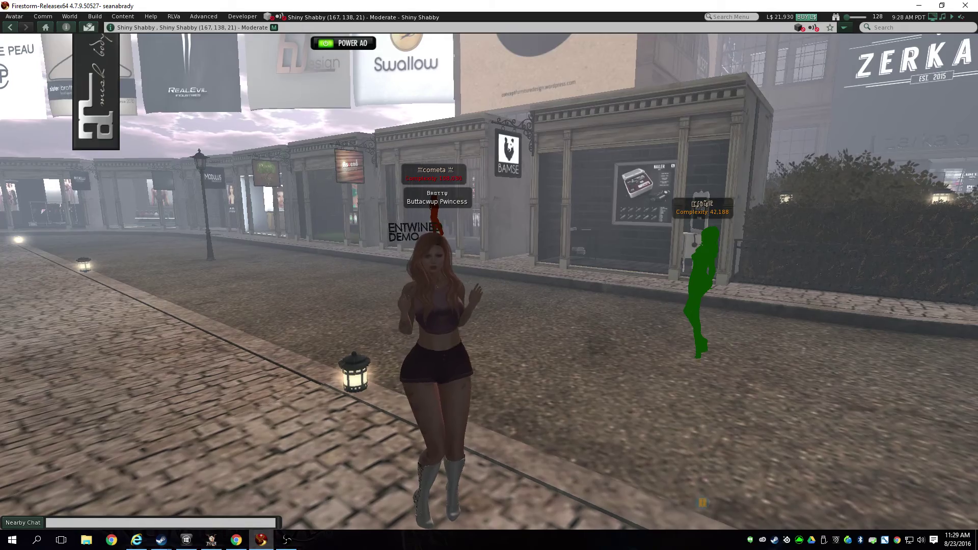
{"action": "left_click_drag", "start_coordinate": [456, 324], "coordinate": [441, 324], "text": "alt"}
{"action": "key", "text": "Up"}
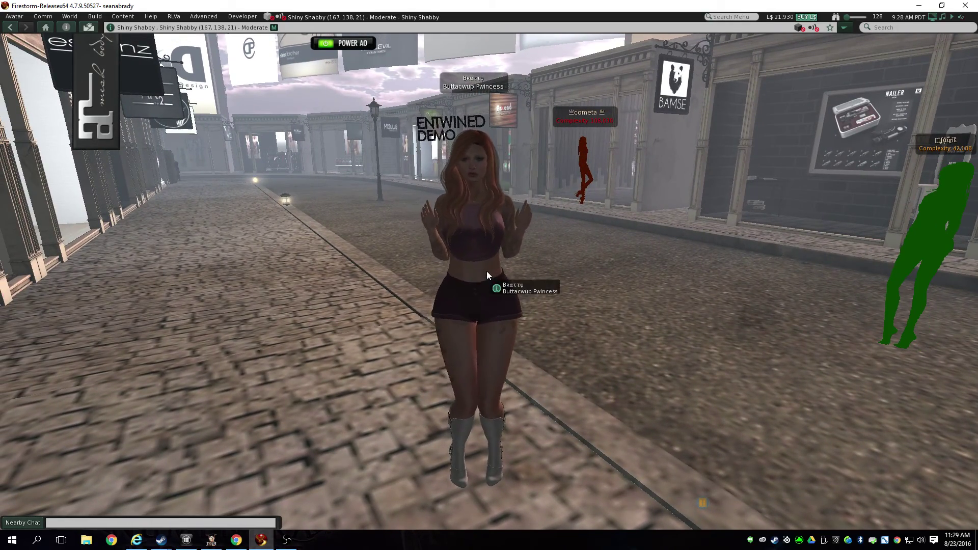
{"action": "key", "text": "Up"}
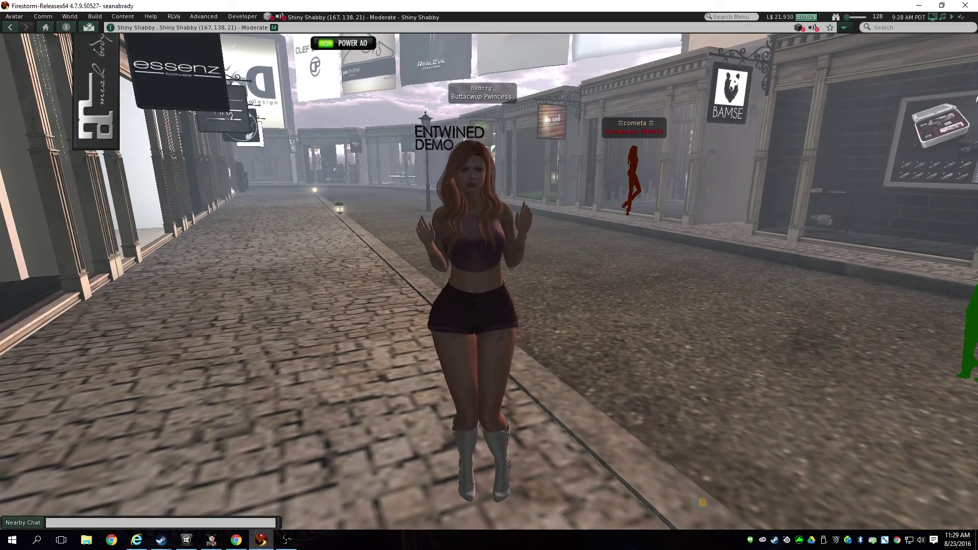
{"action": "left_click_drag", "start_coordinate": [489, 277], "coordinate": [489, 306]}
{"action": "left_click_drag", "start_coordinate": [648, 294], "coordinate": [648, 332]}
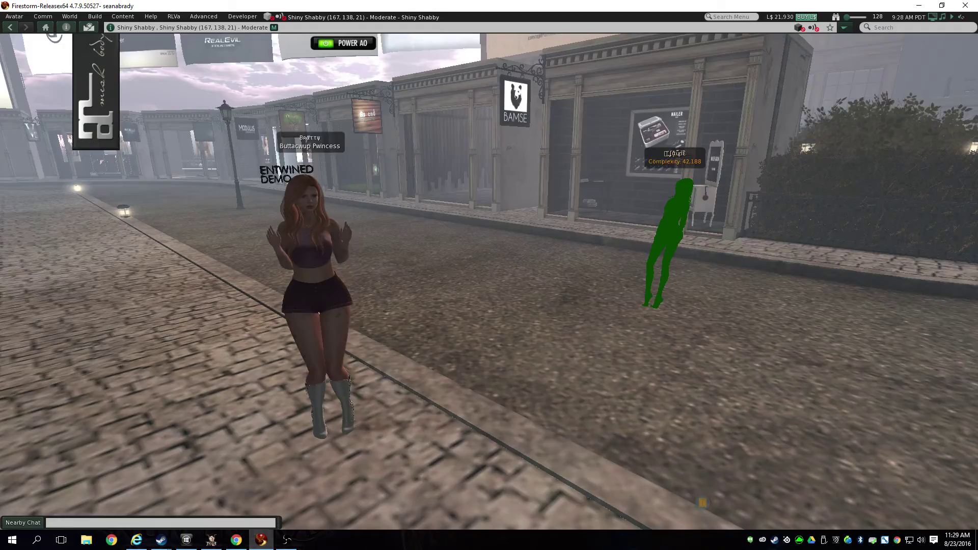
Circle the camera around the street to compare the red-haired avatar with the green silhouette avatar
{"action": "left_click_drag", "start_coordinate": [489, 275], "coordinate": [754, 275]}
{"action": "left_click", "coordinate": [531, 271], "text": "alt"}
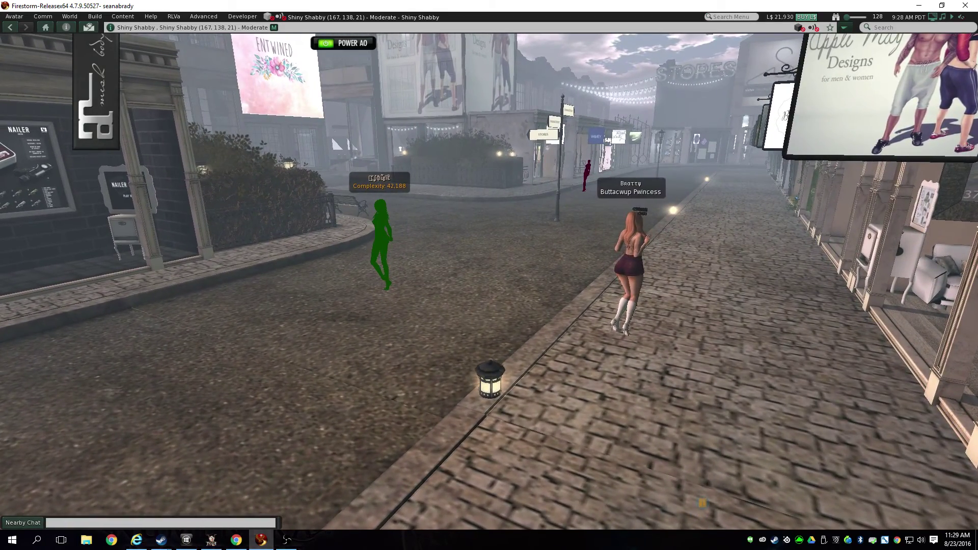
{"action": "scroll", "coordinate": [489, 275], "scroll_direction": "up", "scroll_amount": 1}
{"action": "scroll", "coordinate": [490, 275], "scroll_direction": "up", "scroll_amount": 3}
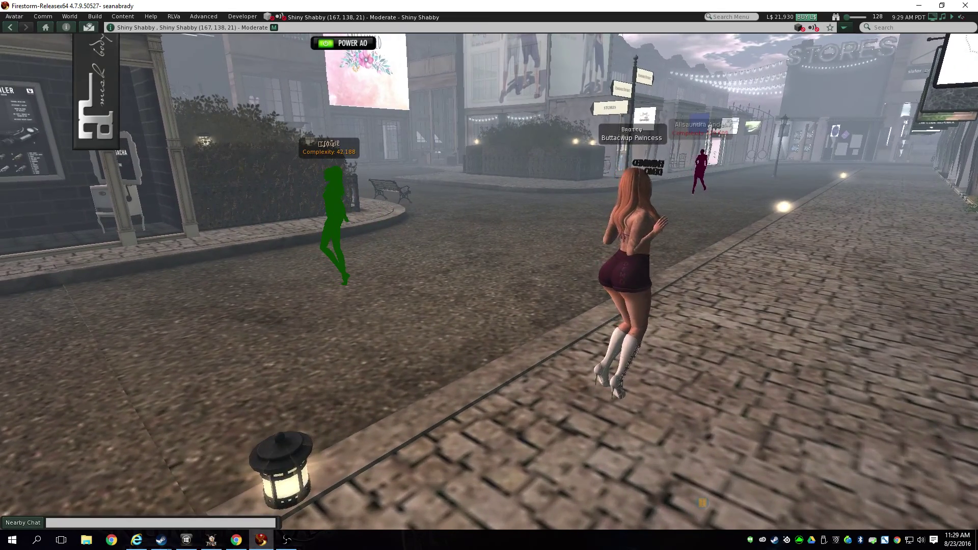
{"action": "left_click_drag", "start_coordinate": [489, 275], "coordinate": [438, 278]}
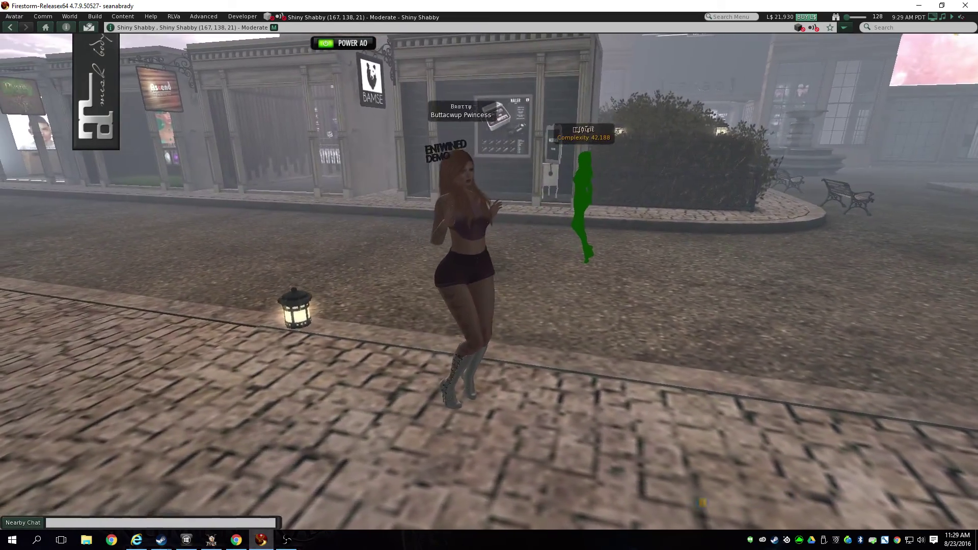
{"action": "left_click_drag", "start_coordinate": [653, 249], "coordinate": [652, 234]}
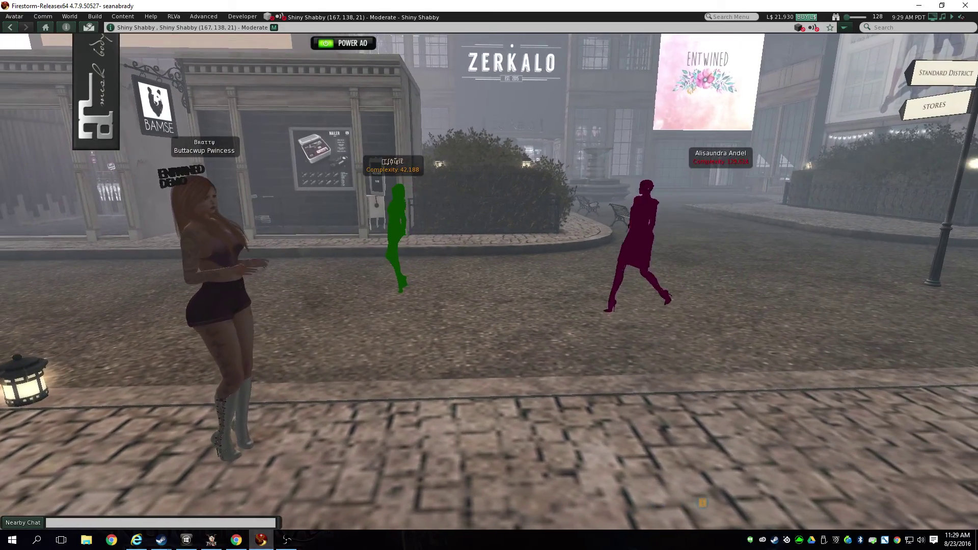
{"action": "key", "text": "Left"}
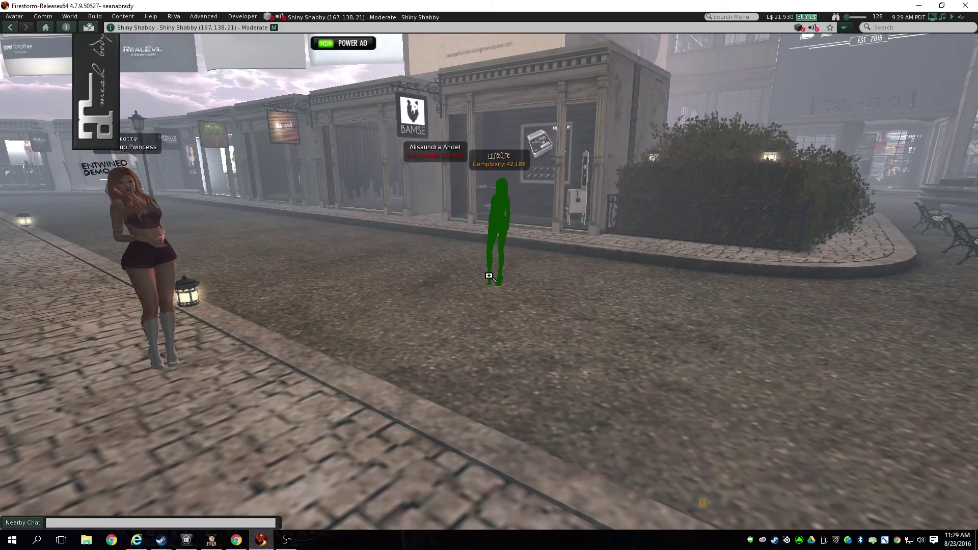
{"action": "left_click", "coordinate": [396, 273], "text": "alt"}
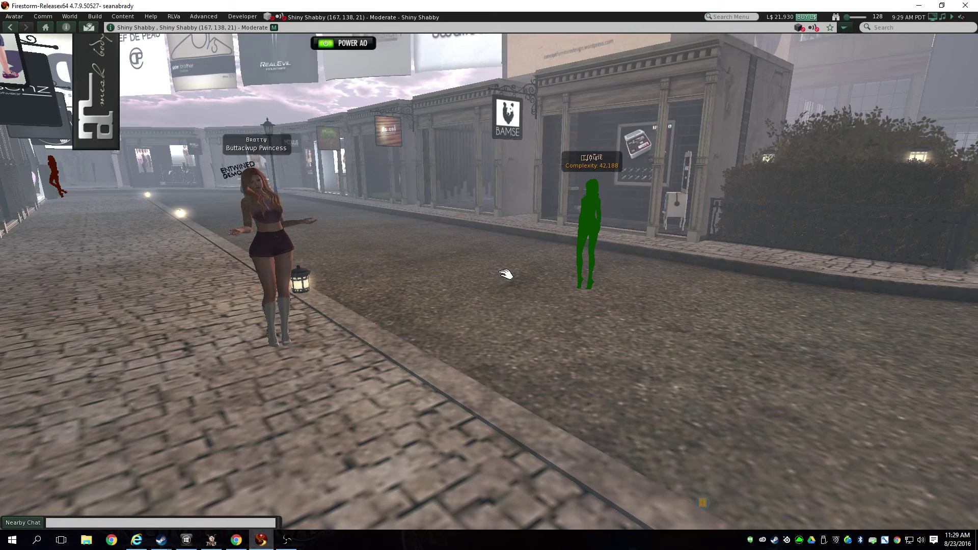
Raise the maximum avatar complexity to 77,832 in the graphics preferences and apply it
{"action": "key", "text": "ctrl+p"}
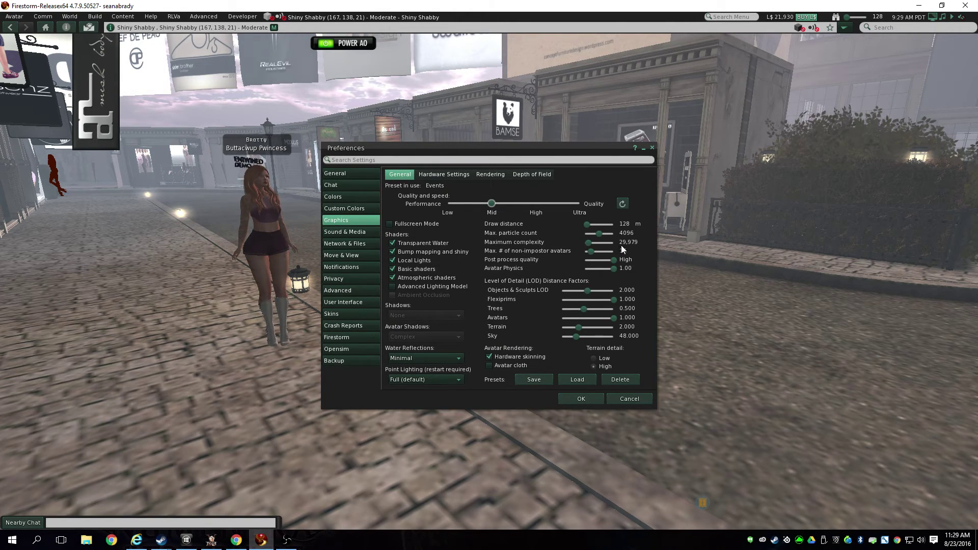
{"action": "left_click_drag", "start_coordinate": [545, 153], "coordinate": [568, 231]}
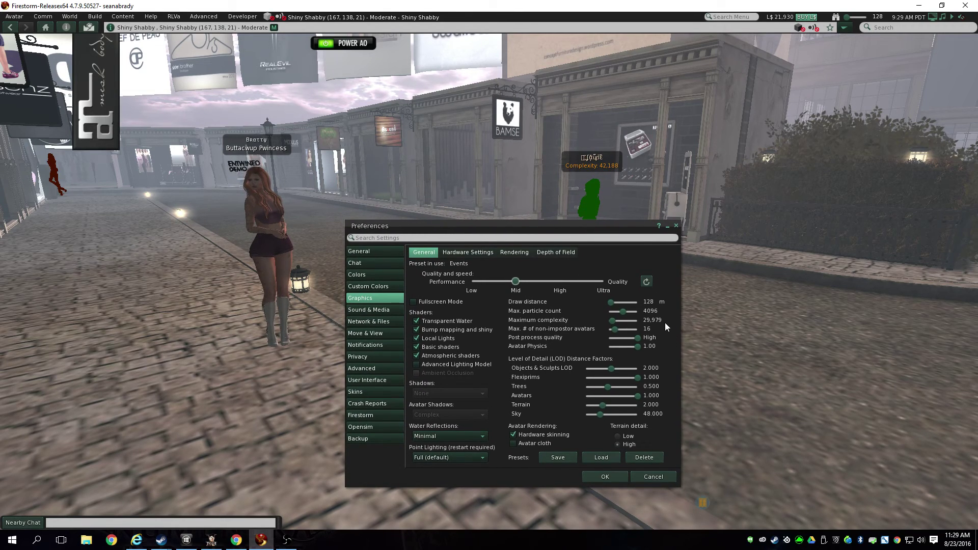
{"action": "mouse_move", "coordinate": [591, 204]}
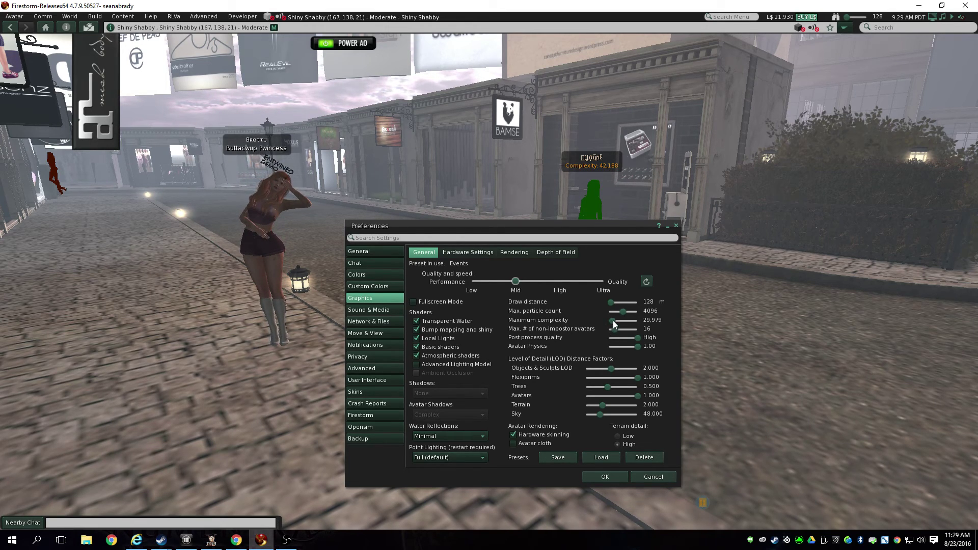
{"action": "left_click_drag", "start_coordinate": [614, 324], "coordinate": [618, 324]}
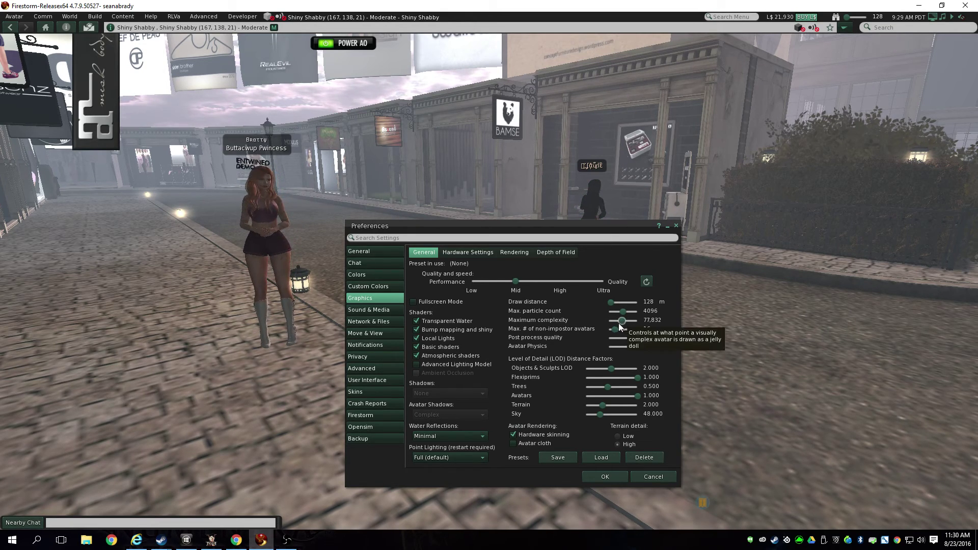
{"action": "left_click", "coordinate": [611, 477]}
Set the maximum avatar complexity to 31,763 in the graphics preferences
{"action": "left_click_drag", "start_coordinate": [586, 237], "coordinate": [492, 280]}
{"action": "key", "text": "ctrl+p"}
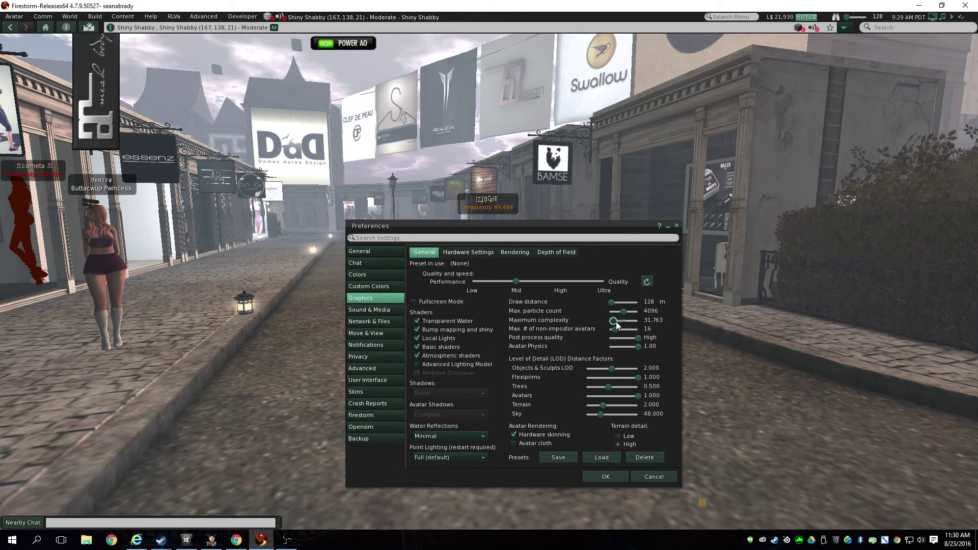
{"action": "left_click", "coordinate": [606, 478]}
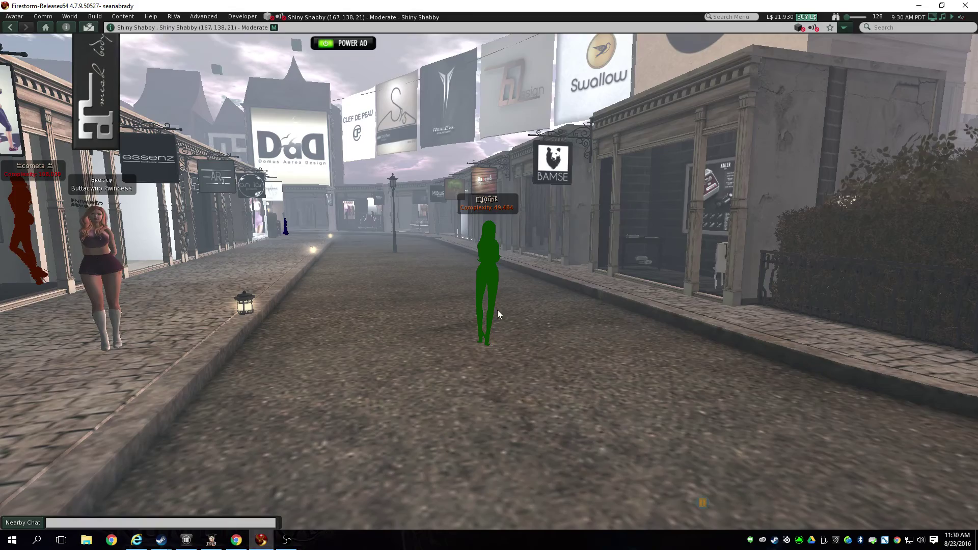
Inspect the green silhouette avatar in the road from several sides and return the camera to the default view
{"action": "left_click_drag", "start_coordinate": [489, 281], "coordinate": [729, 280]}
{"action": "key", "text": "Left"}
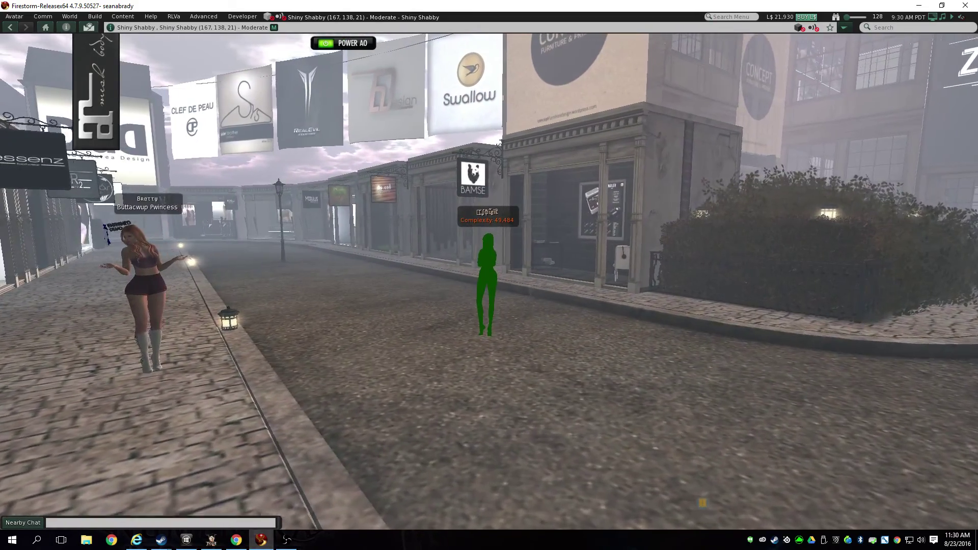
{"action": "key", "text": "Left"}
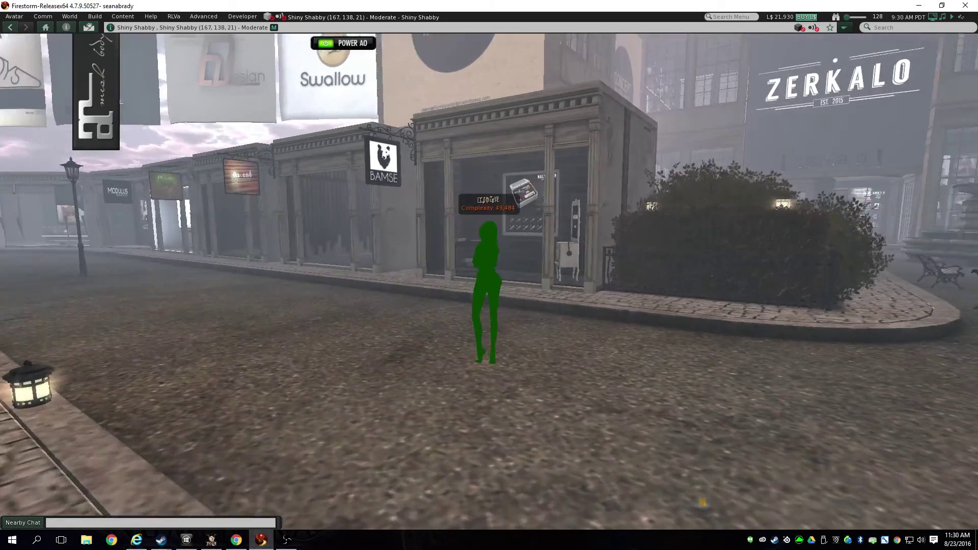
{"action": "key", "text": "Left"}
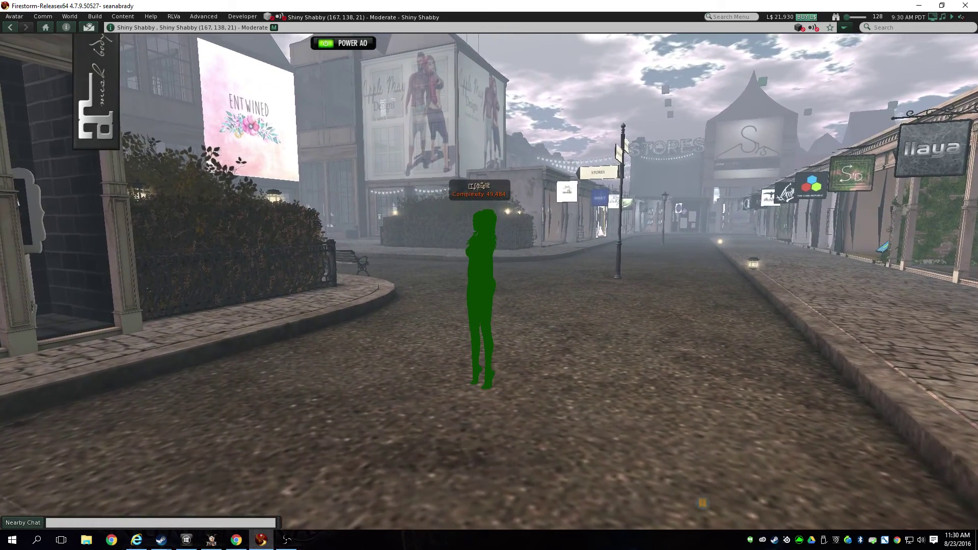
{"action": "key", "text": "Left"}
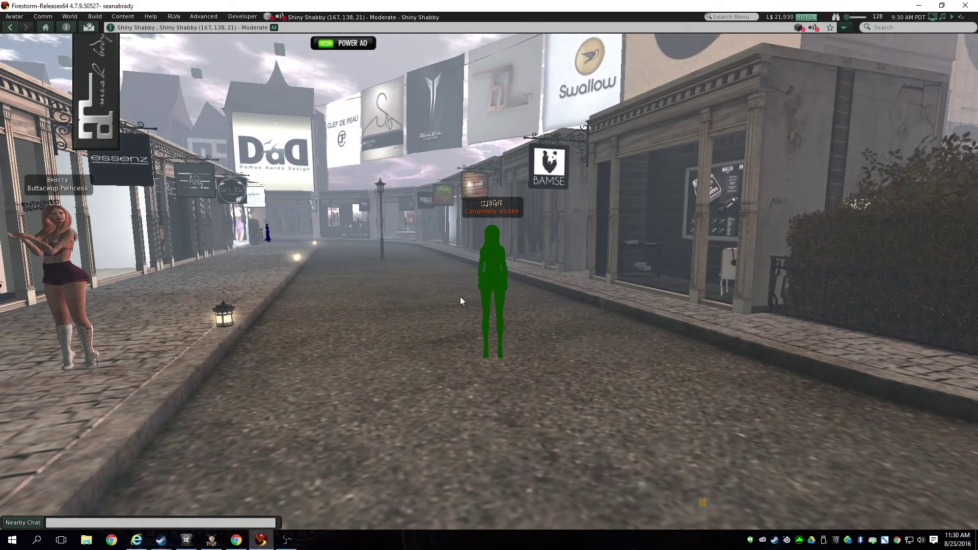
{"action": "key", "text": "Escape"}
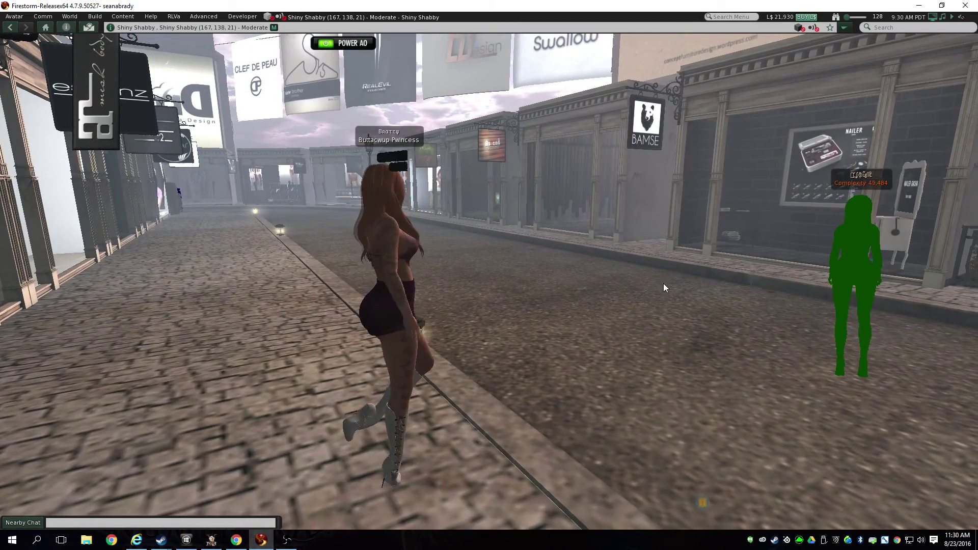
Focus on the green silhouette avatar, dismiss the script warning window, and set that avatar to Render Fully
{"action": "left_click", "coordinate": [847, 264], "text": "alt"}
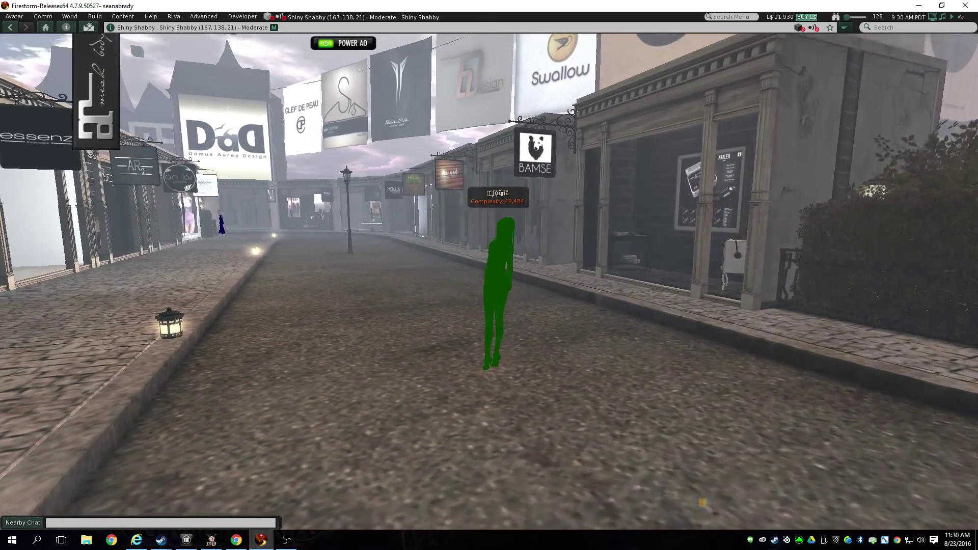
{"action": "left_click_drag", "start_coordinate": [520, 268], "coordinate": [489, 268]}
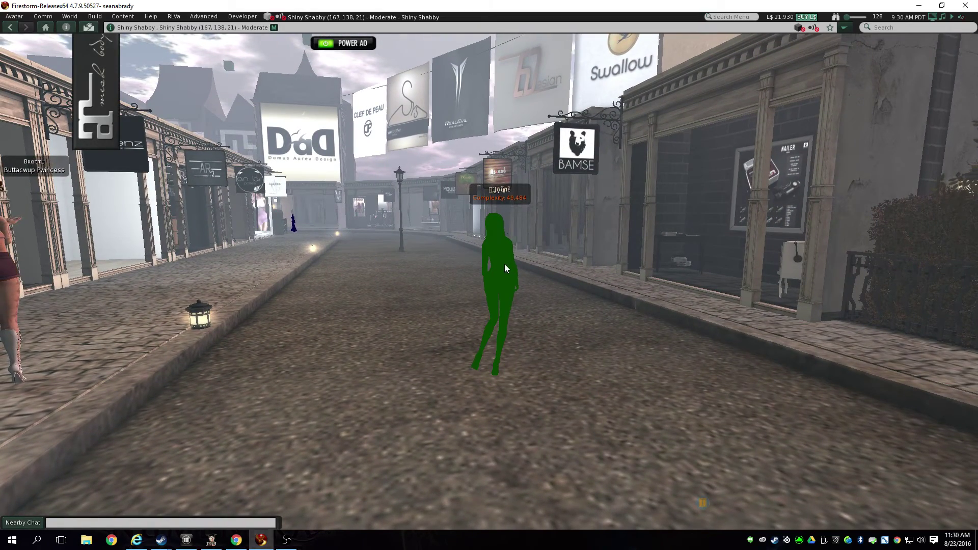
{"action": "right_click", "coordinate": [505, 264]}
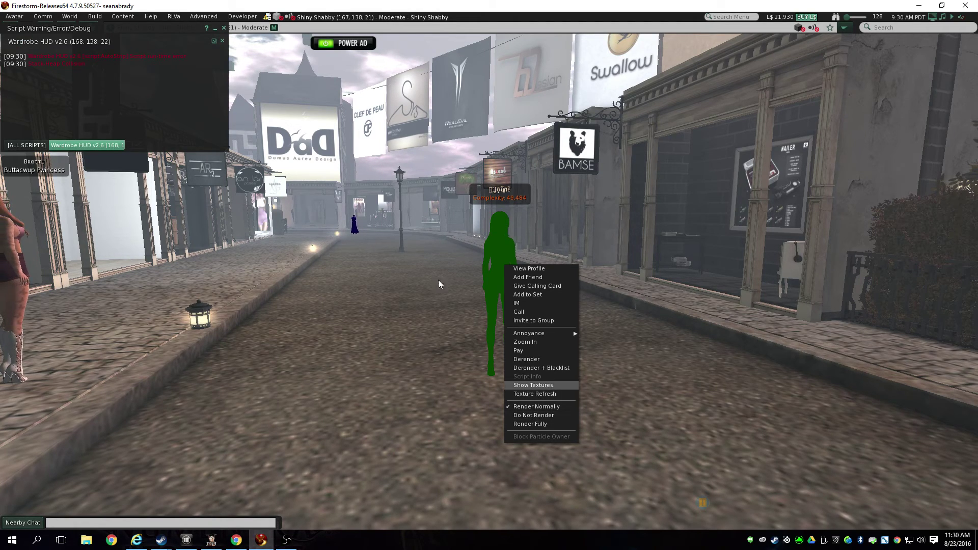
{"action": "left_click", "coordinate": [223, 28]}
{"action": "right_click", "coordinate": [502, 269]}
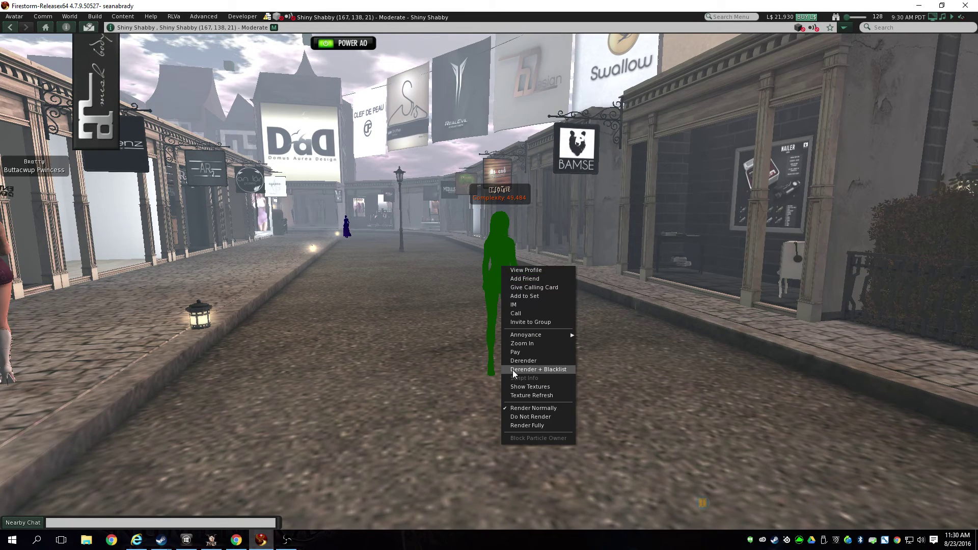
{"action": "left_click", "coordinate": [521, 426]}
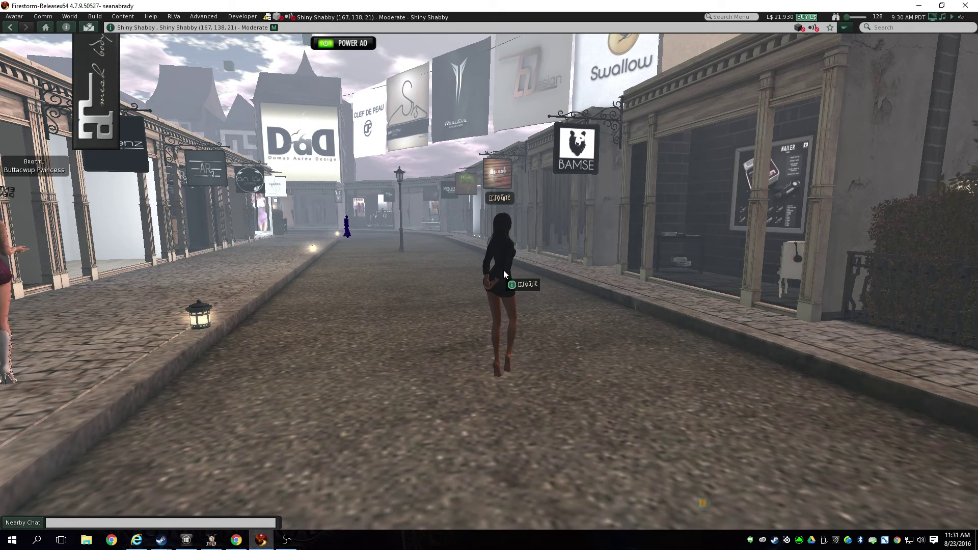
Set the fully rendered avatar in the road to Do Not Render, and switch that avatar back to Render Normally
{"action": "right_click", "coordinate": [503, 270]}
{"action": "left_click", "coordinate": [537, 423]}
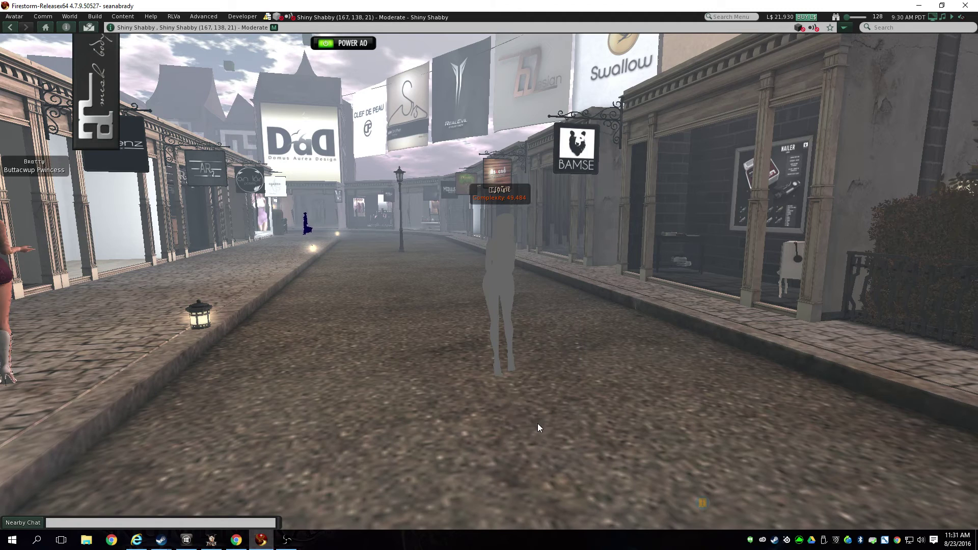
{"action": "right_click", "coordinate": [506, 276]}
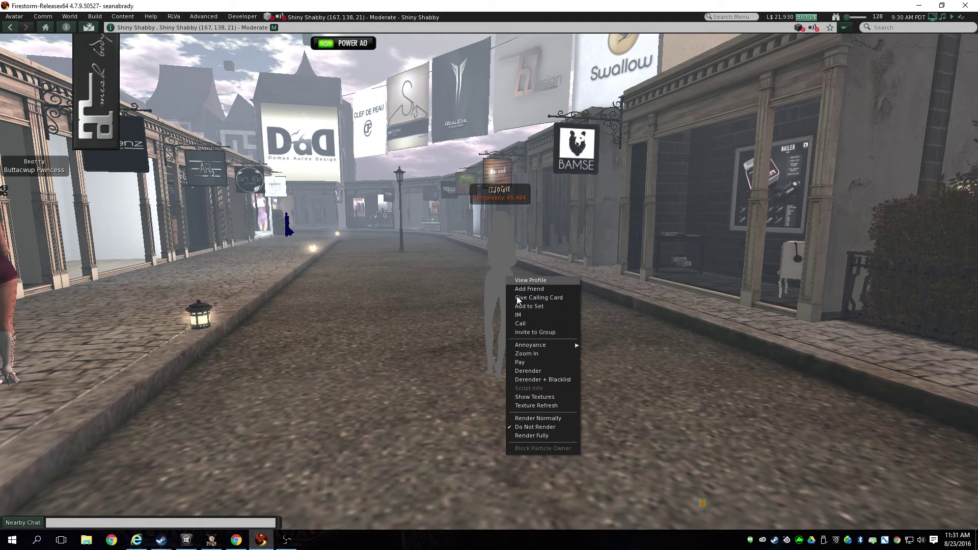
{"action": "left_click", "coordinate": [534, 419]}
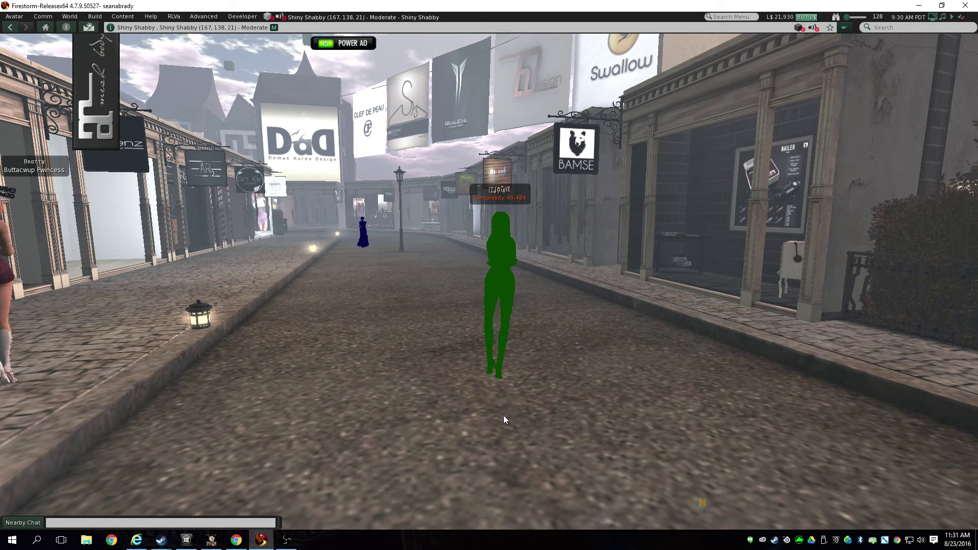
Set the distant dark blue silhouette avatar to Render Fully, reset the camera, and restore that avatar to Render Normally
{"action": "left_click_drag", "start_coordinate": [363, 227], "coordinate": [558, 308]}
{"action": "right_click", "coordinate": [558, 308]}
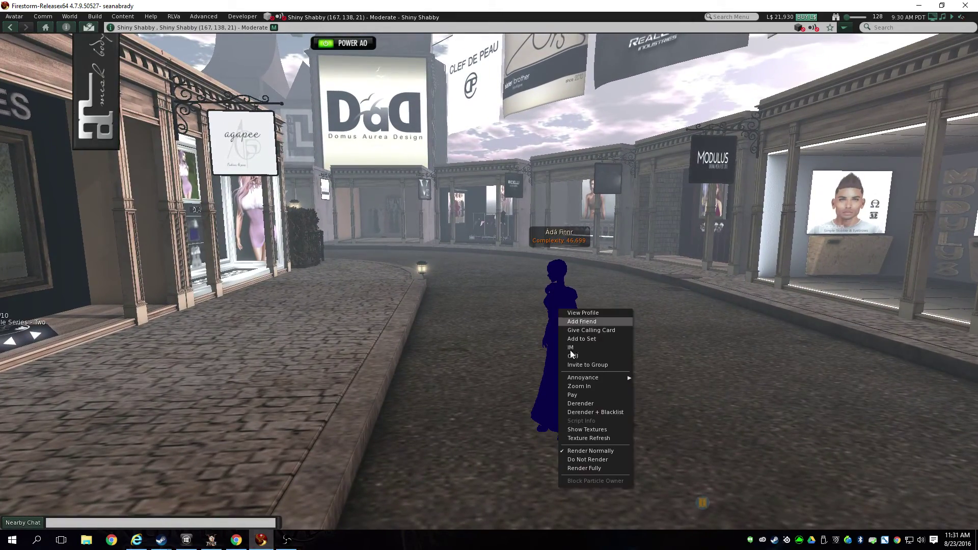
{"action": "left_click", "coordinate": [579, 466]}
{"action": "left_click_drag", "start_coordinate": [560, 382], "coordinate": [627, 408]}
{"action": "key", "text": "Escape"}
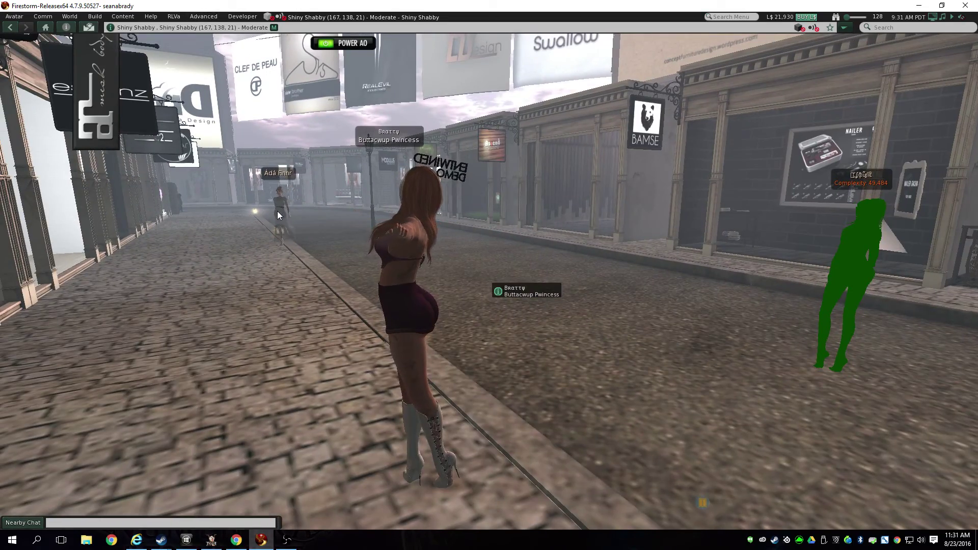
{"action": "right_click", "coordinate": [278, 212]}
{"action": "left_click", "coordinate": [302, 322]}
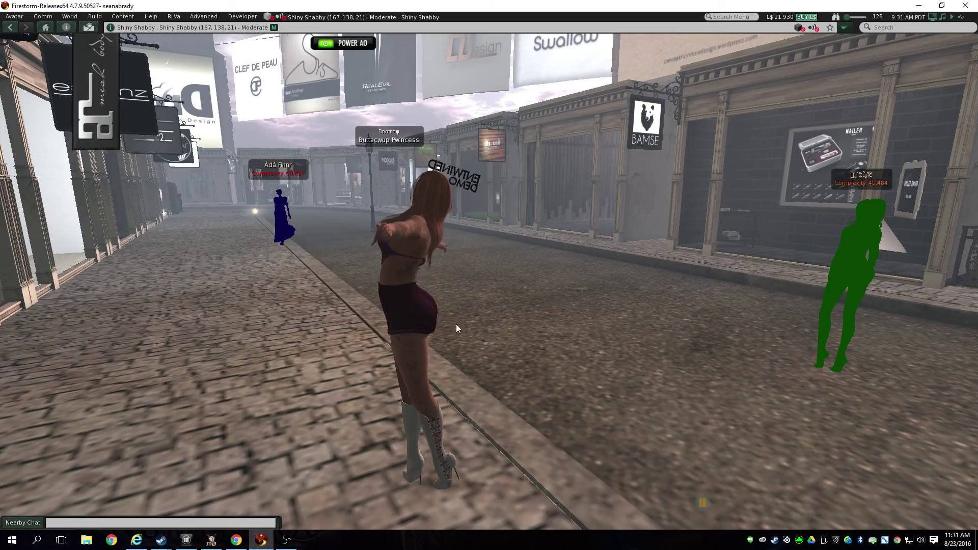
Look around the street at the coloured silhouettes of the nearby avatars and compare them with the own avatar
{"action": "mouse_move", "coordinate": [457, 324]}
{"action": "left_mouse_down"}
{"action": "mouse_move", "coordinate": [841, 326]}
{"action": "mouse_move", "coordinate": [468, 324]}
{"action": "left_mouse_up"}
{"action": "key", "text": "Left"}
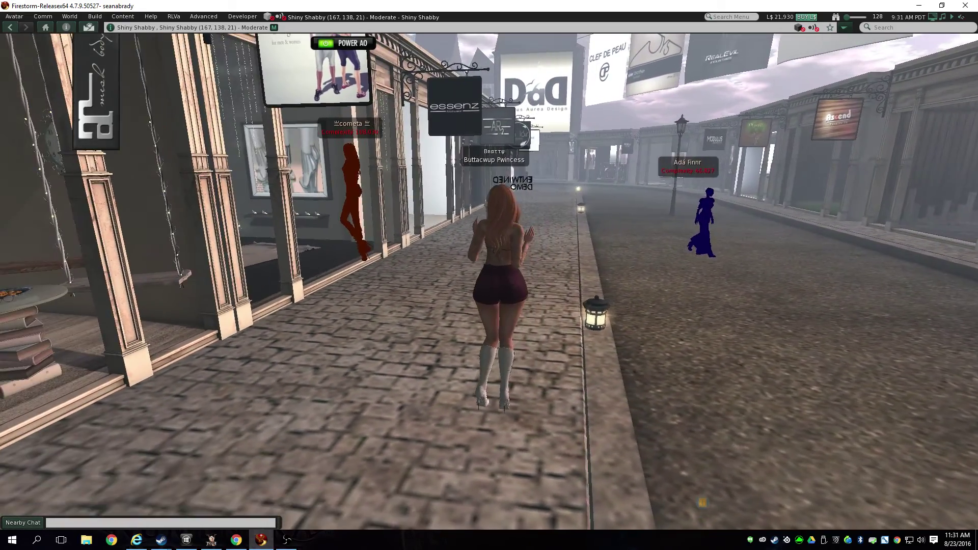
{"action": "key", "text": "Left"}
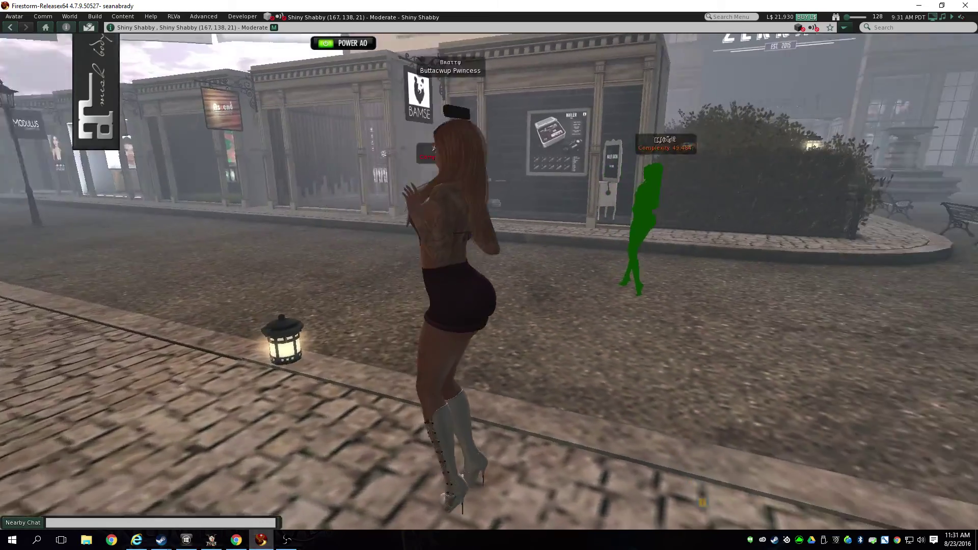
{"action": "key", "text": "Left"}
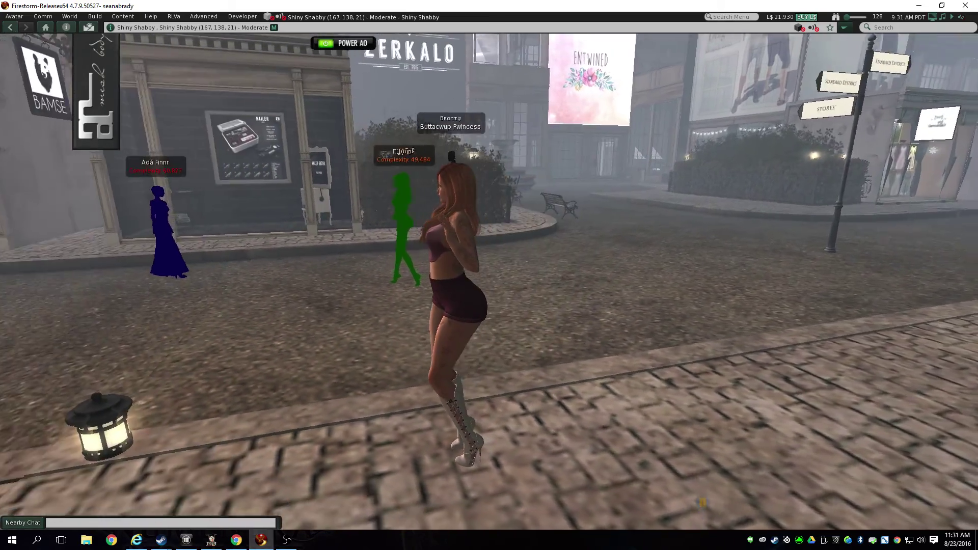
{"action": "key", "text": "Up"}
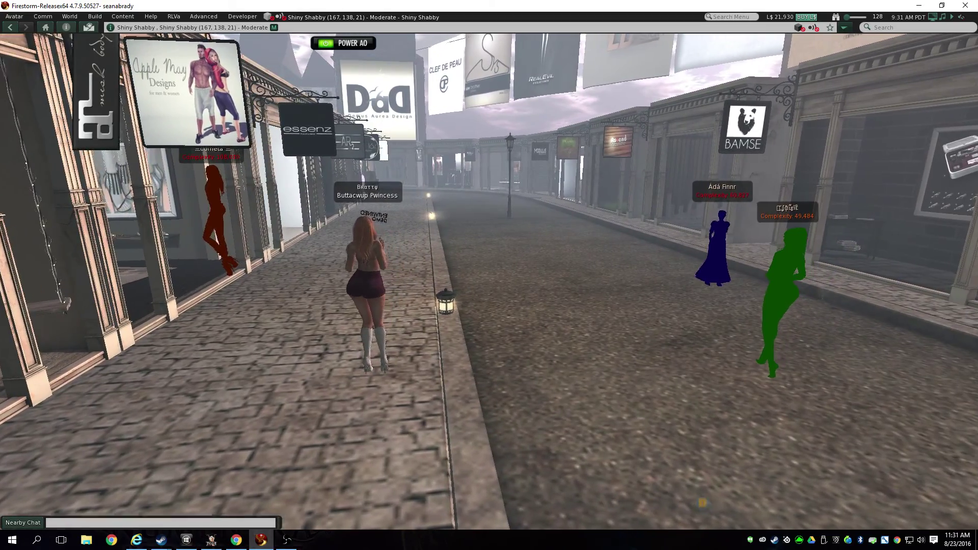
{"action": "left_click_drag", "start_coordinate": [490, 275], "coordinate": [938, 275]}
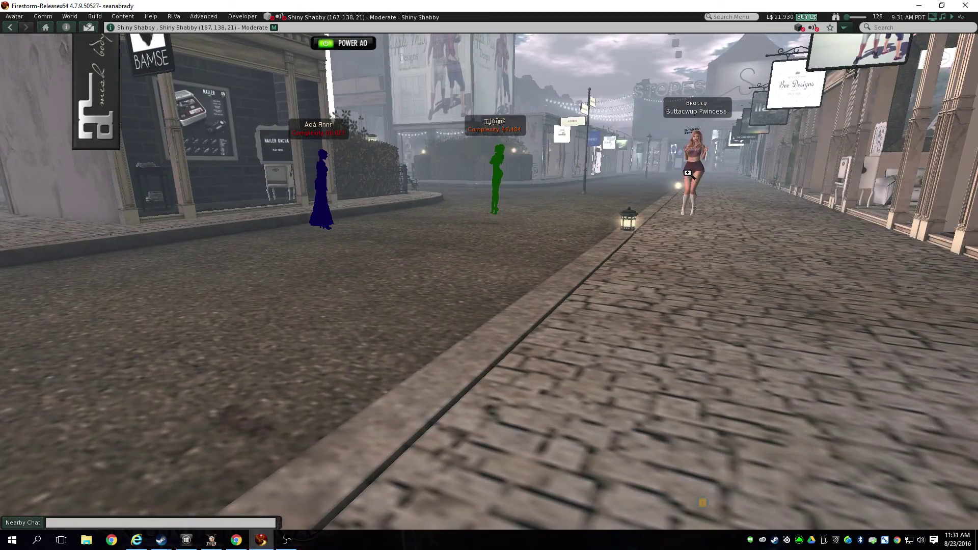
Focus the camera on the front of the own avatar and detach its Entwined demo hair
{"action": "left_click", "coordinate": [688, 174], "text": "alt"}
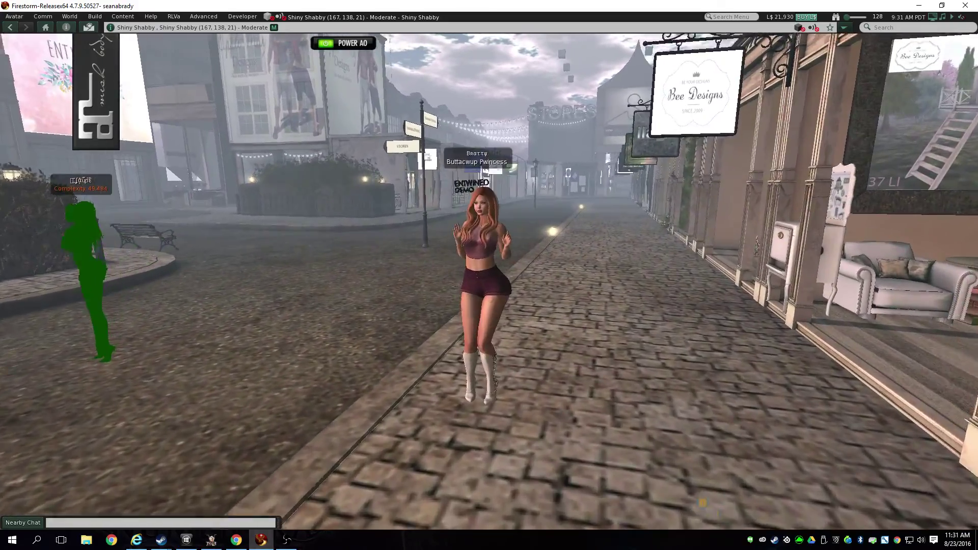
{"action": "left_click_drag", "start_coordinate": [482, 285], "coordinate": [479, 260]}
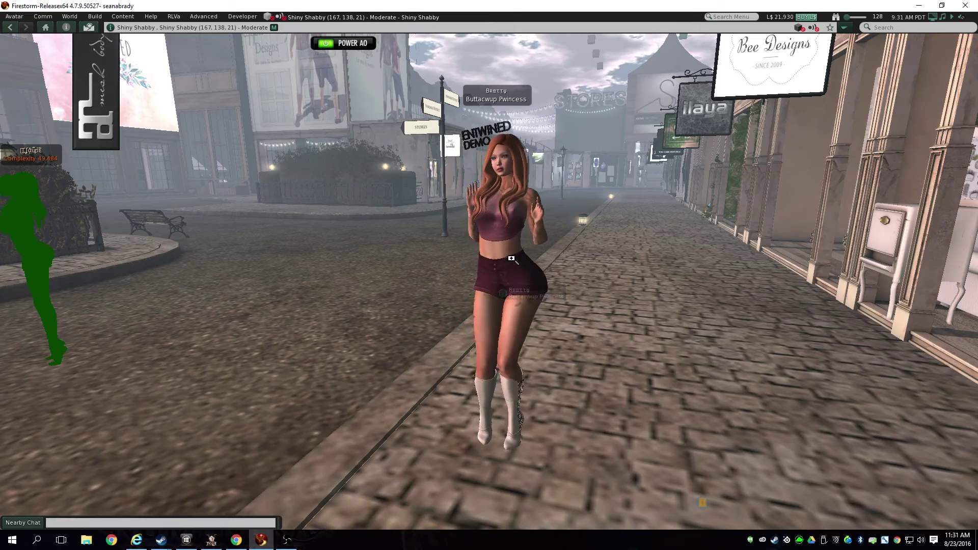
{"action": "left_click_drag", "start_coordinate": [511, 258], "coordinate": [457, 240]}
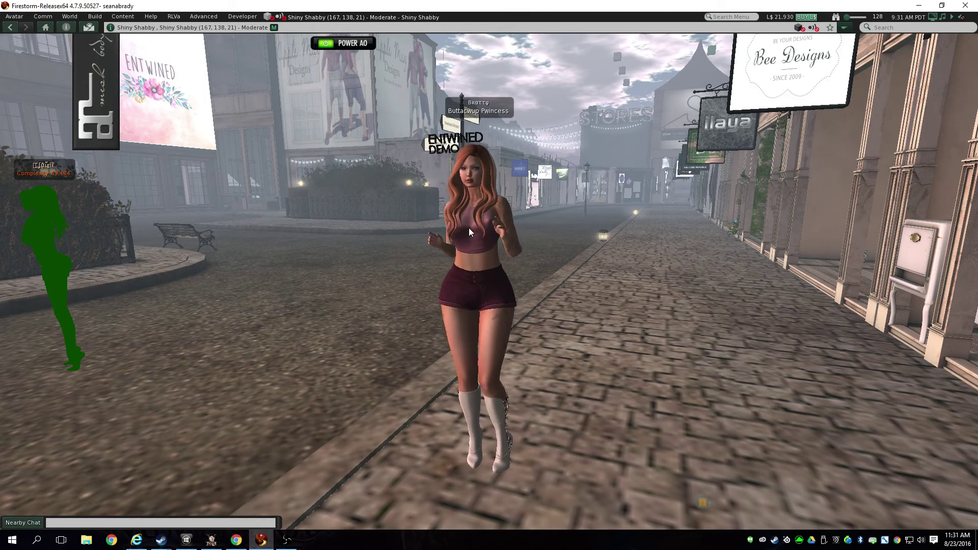
{"action": "right_click", "coordinate": [478, 149]}
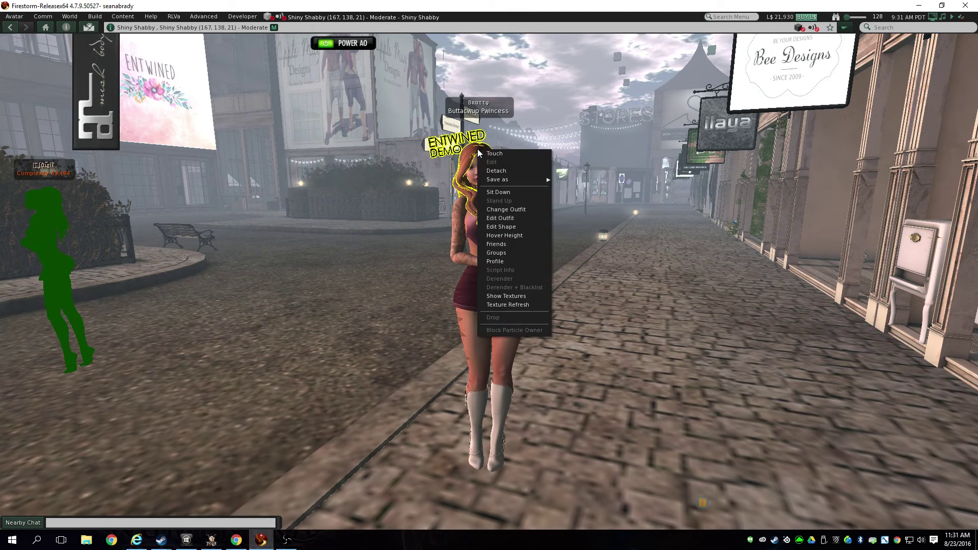
{"action": "left_click", "coordinate": [497, 170]}
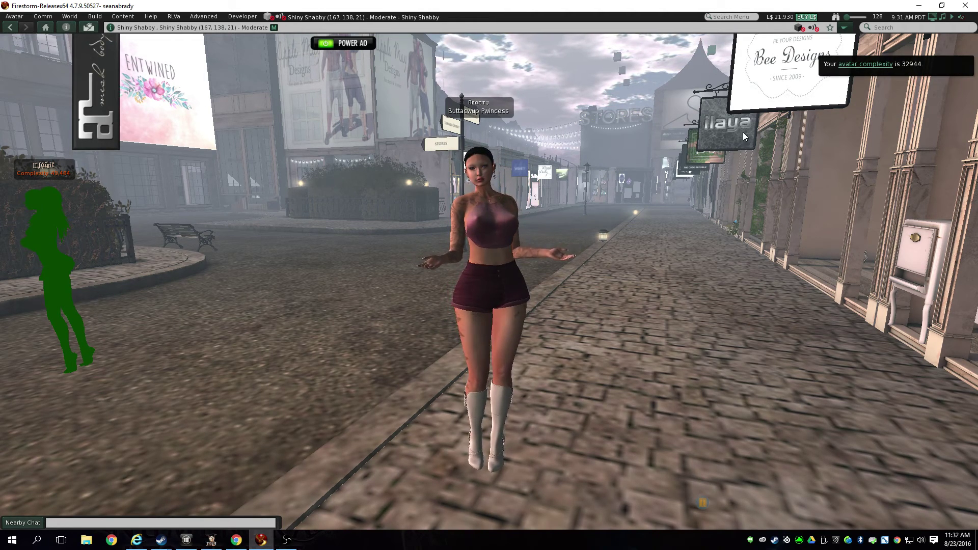
Put the Entwined. Grace - DEMO hair back on from the recent inventory items and close the inventory
{"action": "key", "text": "ctrl+i"}
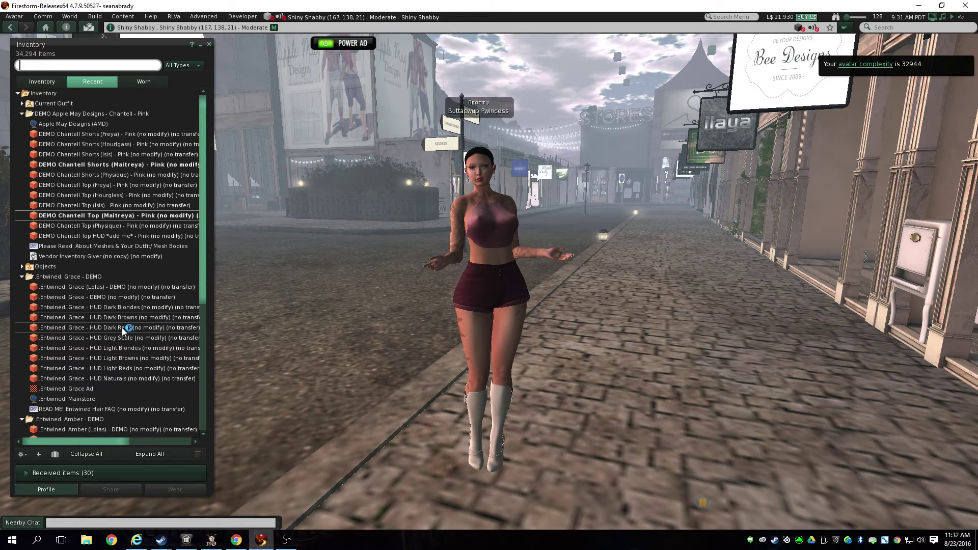
{"action": "right_click", "coordinate": [122, 298]}
{"action": "left_click", "coordinate": [136, 435]}
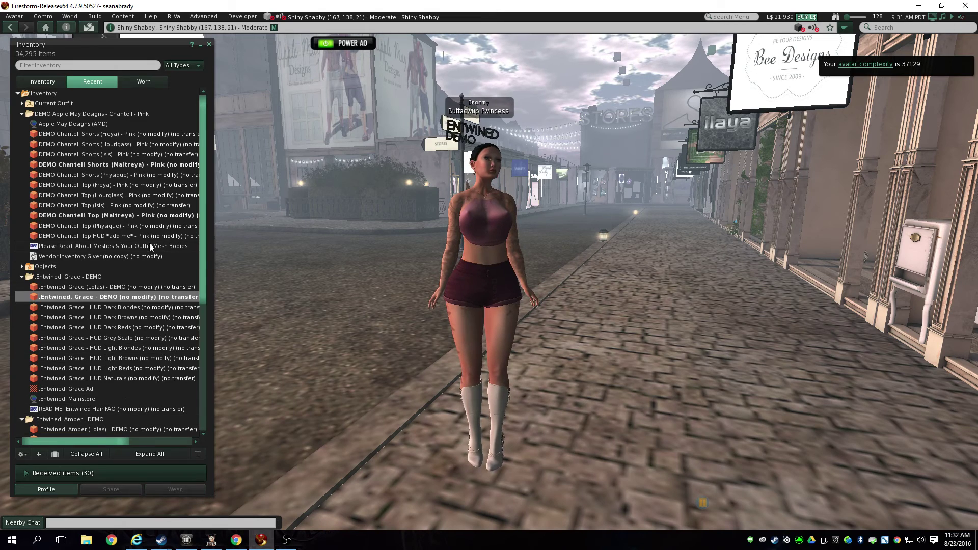
{"action": "key", "text": "ctrl+i"}
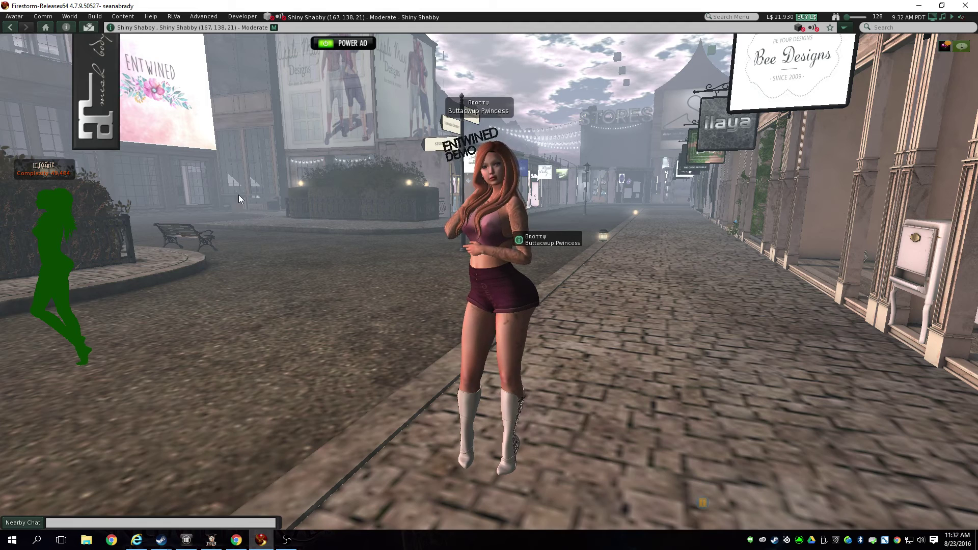
Turn on Show Avatar Complexity Information for the avatars in the scene
{"action": "left_click", "coordinate": [15, 17]}
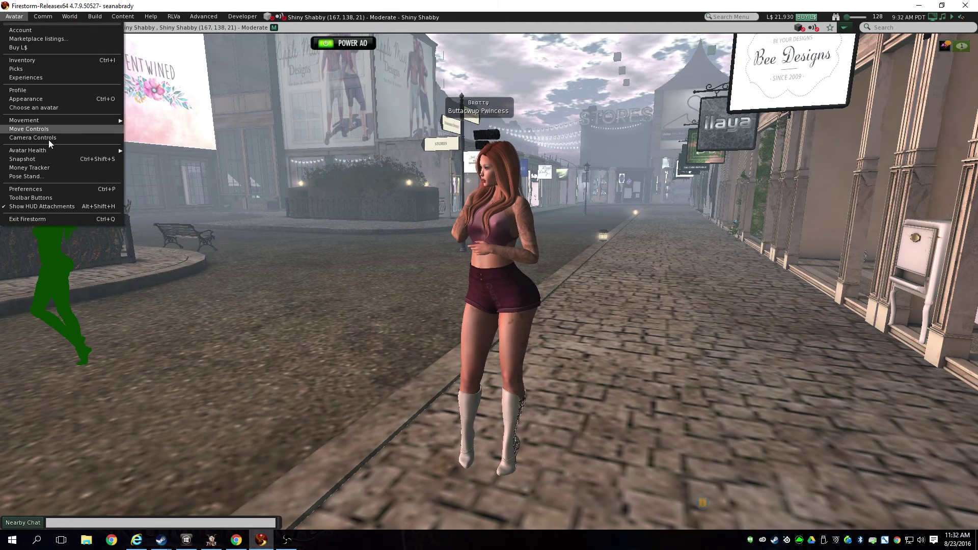
{"action": "mouse_move", "coordinate": [54, 151]}
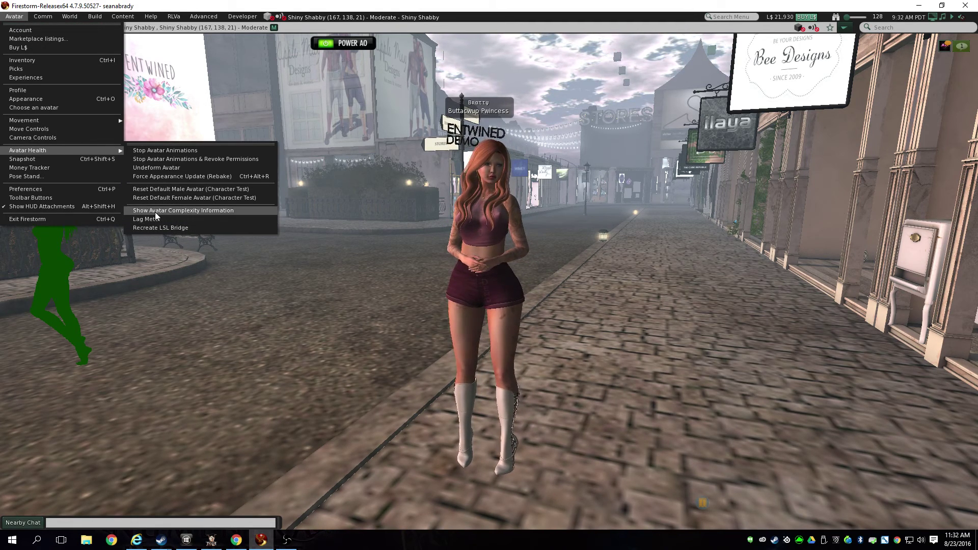
{"action": "left_click", "coordinate": [184, 211]}
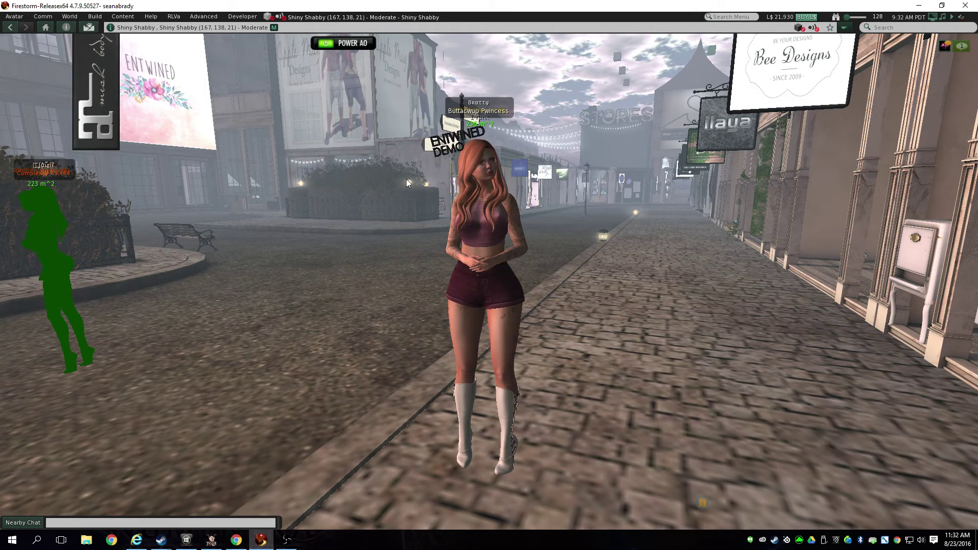
Examine the complexity information above the own, dark blue and green avatars, and reset the camera view
{"action": "left_click_drag", "start_coordinate": [483, 185], "coordinate": [418, 179]}
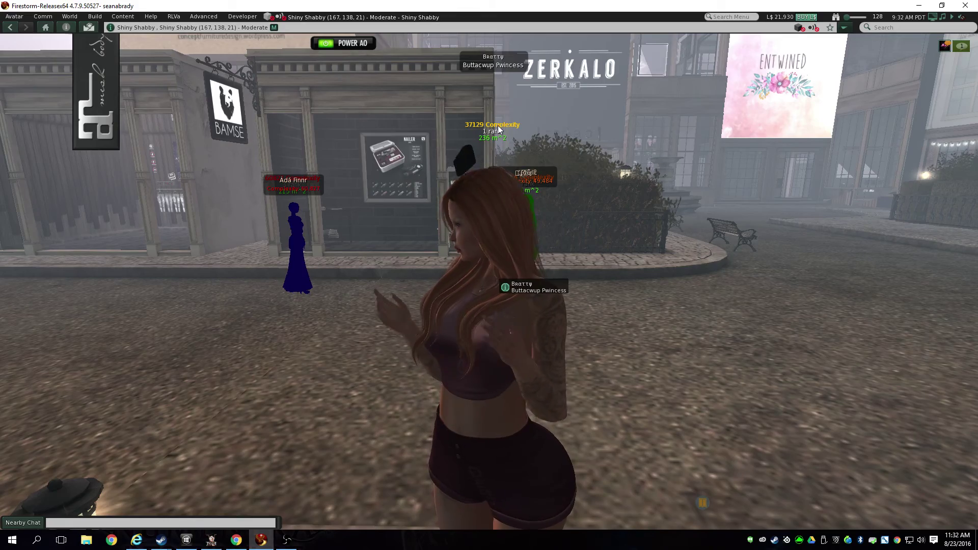
{"action": "mouse_move", "coordinate": [509, 267]}
{"action": "left_mouse_down"}
{"action": "mouse_move", "coordinate": [427, 268]}
{"action": "mouse_move", "coordinate": [566, 267]}
{"action": "mouse_move", "coordinate": [463, 268]}
{"action": "mouse_move", "coordinate": [515, 252]}
{"action": "left_mouse_up"}
{"action": "left_click_drag", "start_coordinate": [124, 196], "coordinate": [124, 142]}
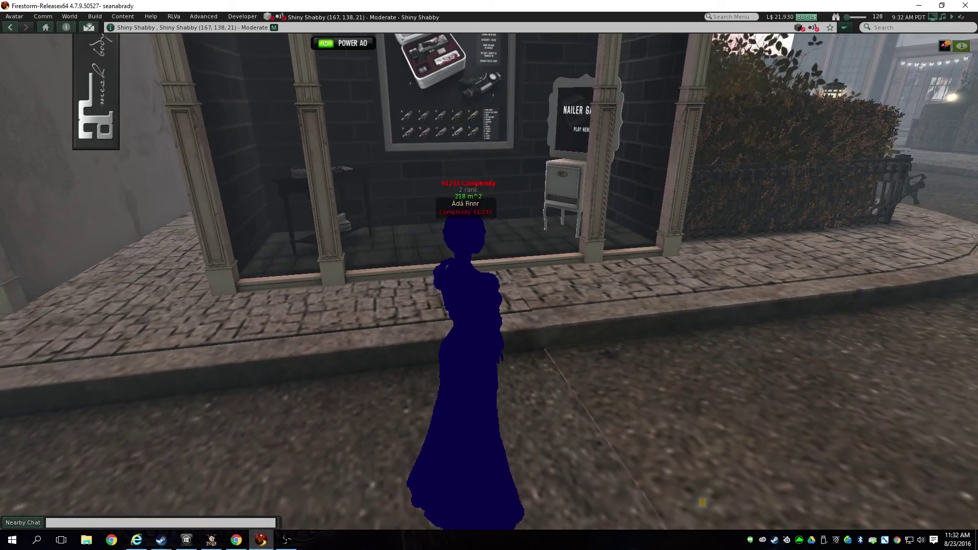
{"action": "left_click", "coordinate": [876, 270], "text": "alt"}
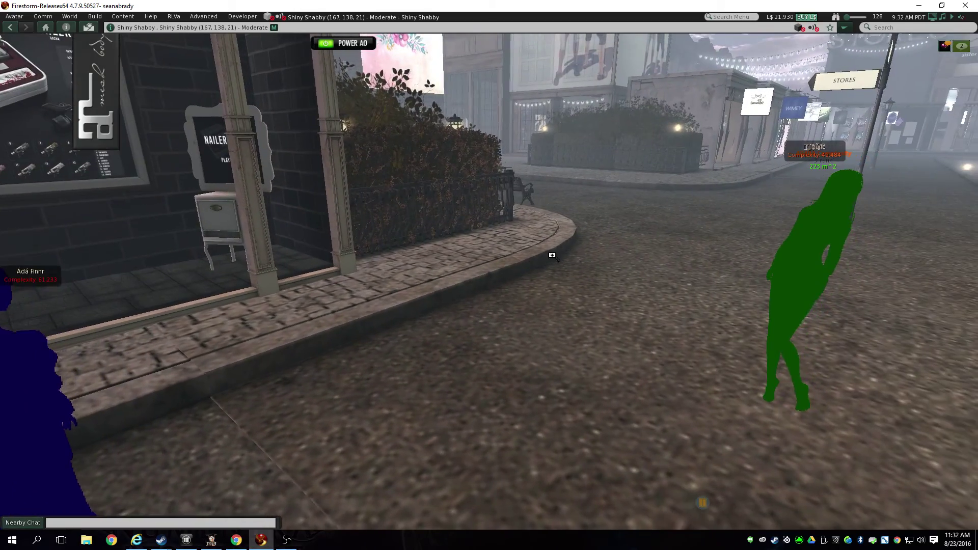
{"action": "left_click", "coordinate": [804, 213], "text": "alt"}
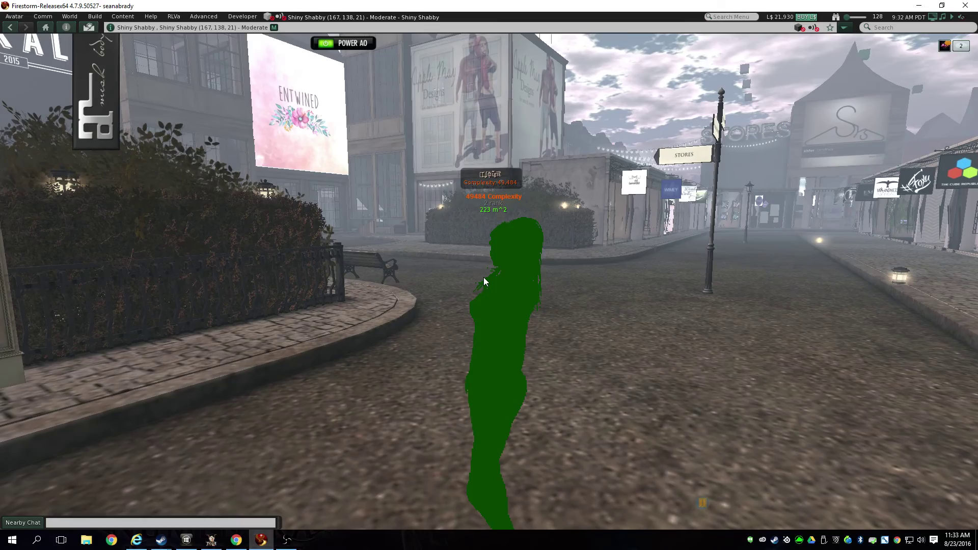
{"action": "key", "text": "Escape"}
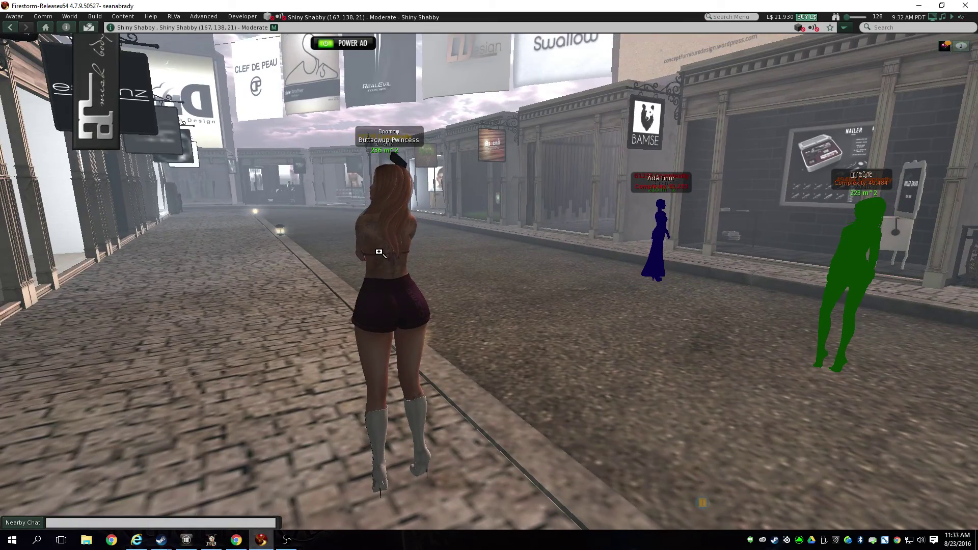
View the own avatar from the front and examine the complexity, rank and area information above its head
{"action": "left_click_drag", "start_coordinate": [379, 252], "coordinate": [683, 252], "text": "alt"}
{"action": "left_click_drag", "start_coordinate": [473, 203], "coordinate": [550, 133], "text": "alt"}
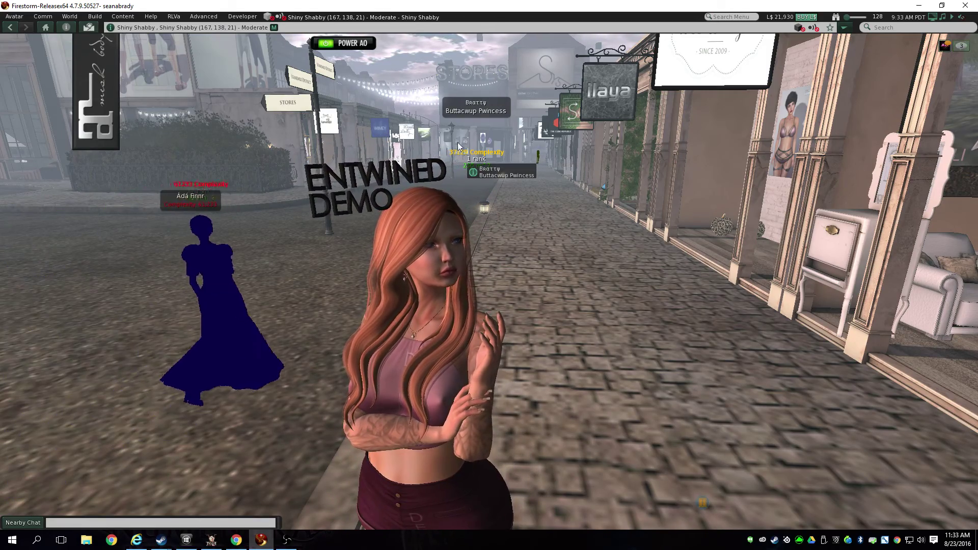
{"action": "left_click_drag", "start_coordinate": [439, 296], "coordinate": [439, 357], "text": "alt"}
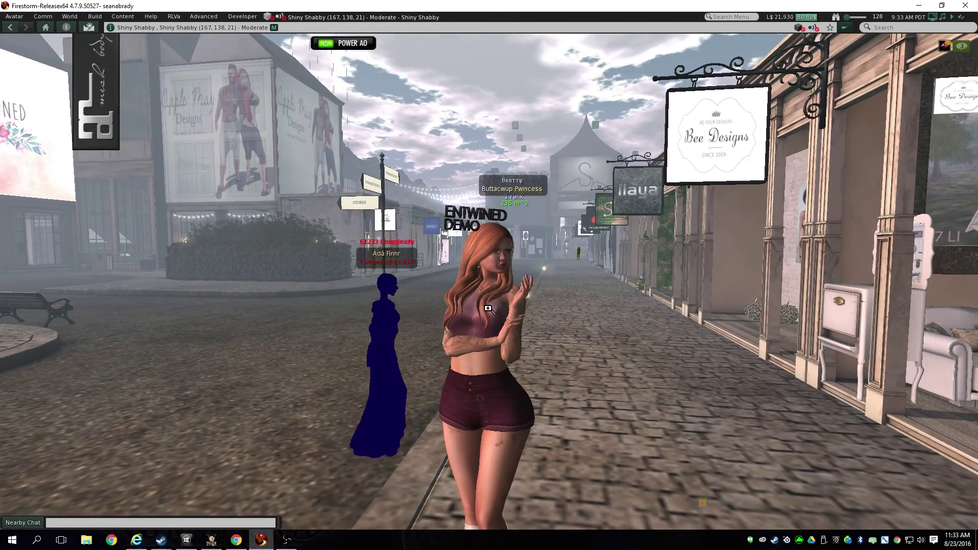
{"action": "left_click_drag", "start_coordinate": [488, 309], "coordinate": [496, 285]}
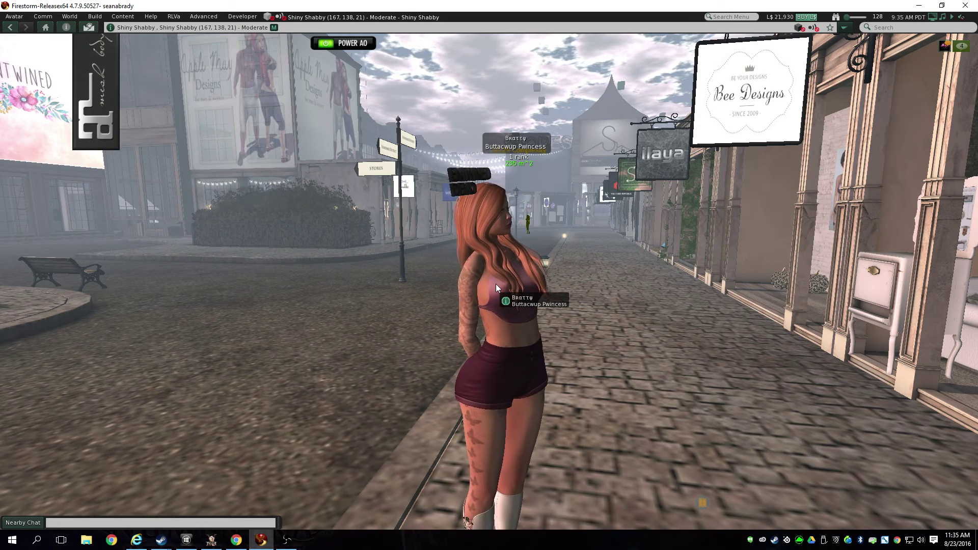
{"action": "left_click_drag", "start_coordinate": [488, 254], "coordinate": [489, 275]}
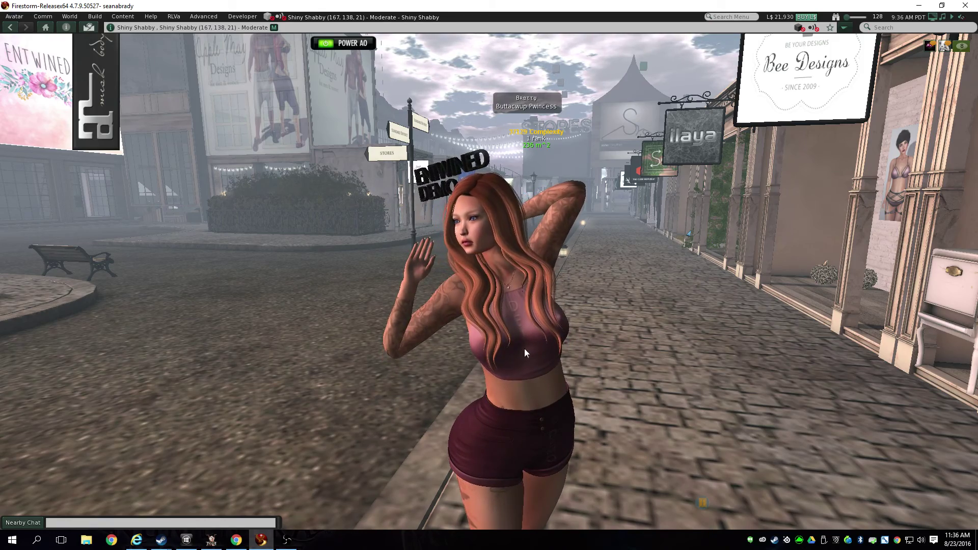
Walk the own avatar down the street past Bee Designs and turn it towards The Cube Republic shop
{"action": "key", "text": "Left"}
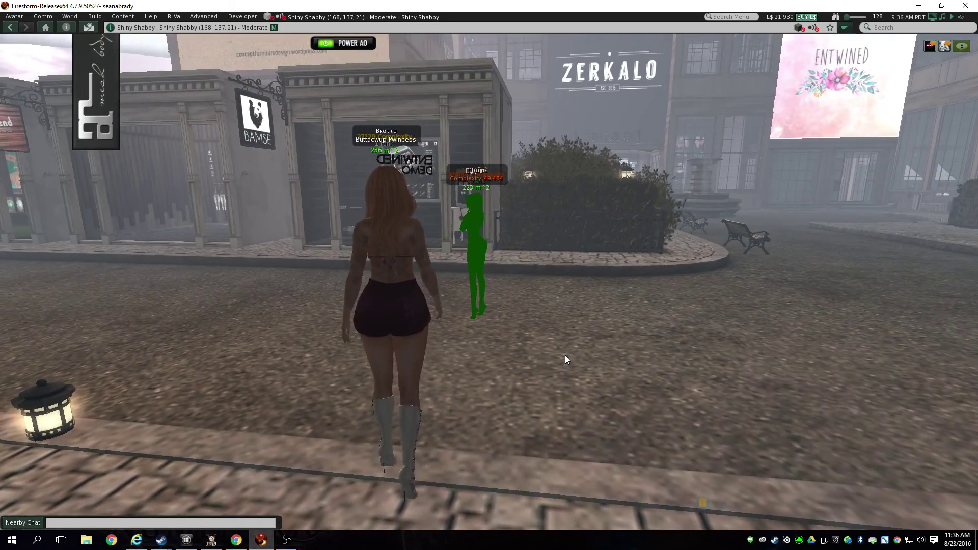
{"action": "key", "text": "Right"}
{"action": "key", "text": "Right"}
{"action": "key", "text": "Up"}
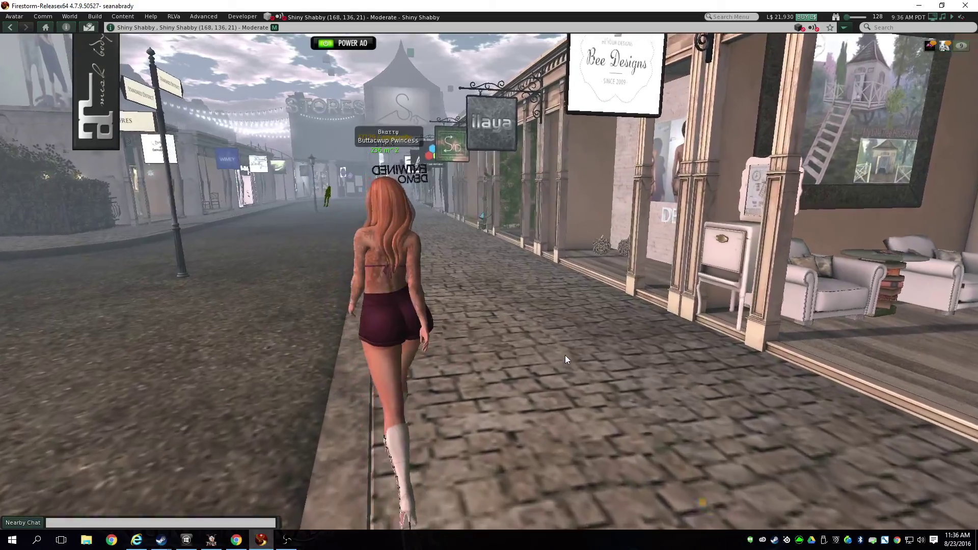
{"action": "key", "text": "Left"}
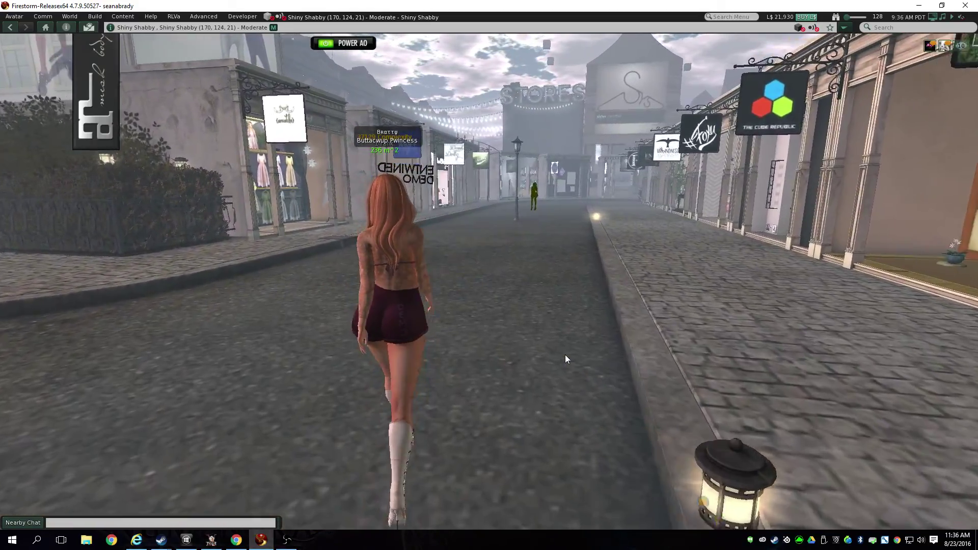
{"action": "key", "text": "Right"}
{"action": "key", "text": "Right"}
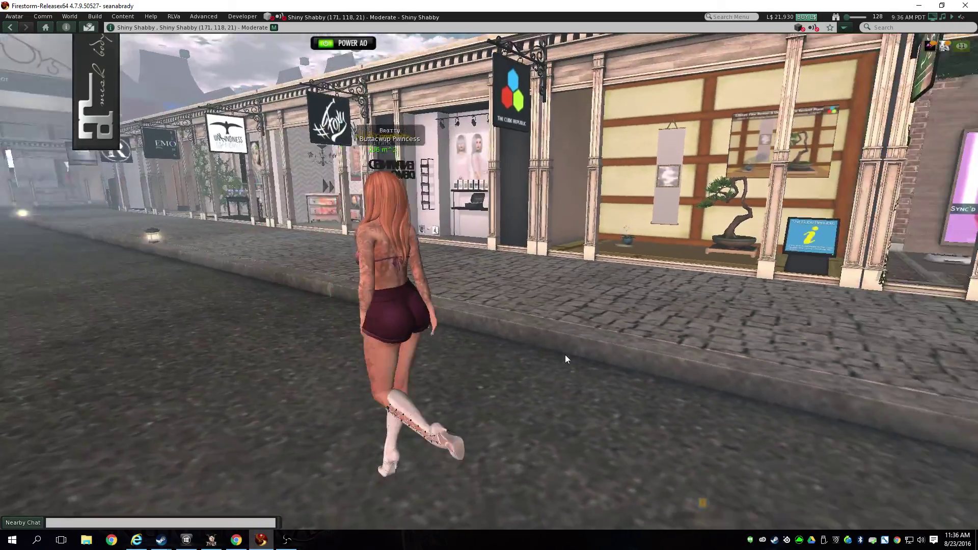
Turn the own avatar around and walk it along the shop street past The Cube Republic towards the Emo-tions shop
{"action": "key", "text": "Right"}
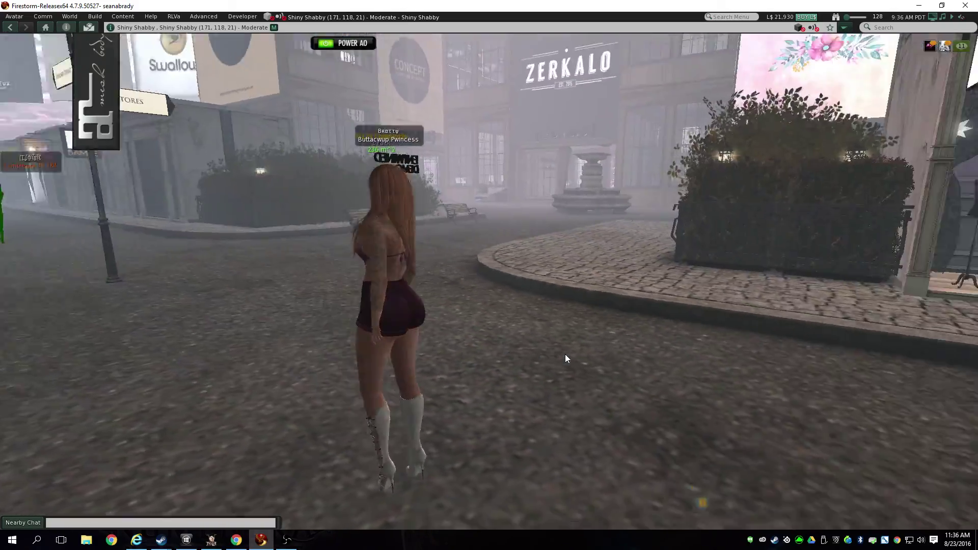
{"action": "key", "text": "Right"}
{"action": "key", "text": "Up"}
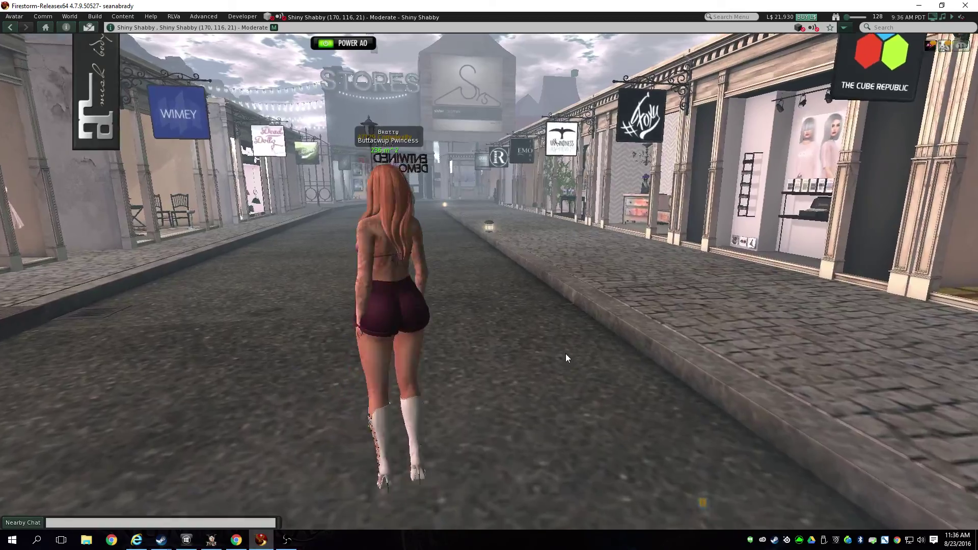
{"action": "key", "text": "Up"}
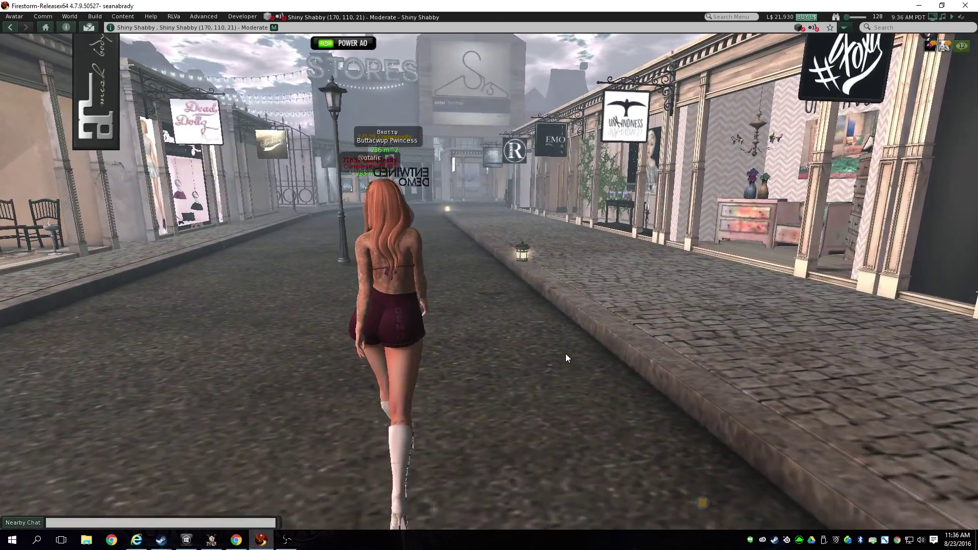
{"action": "key", "text": "Left"}
{"action": "key", "text": "Right"}
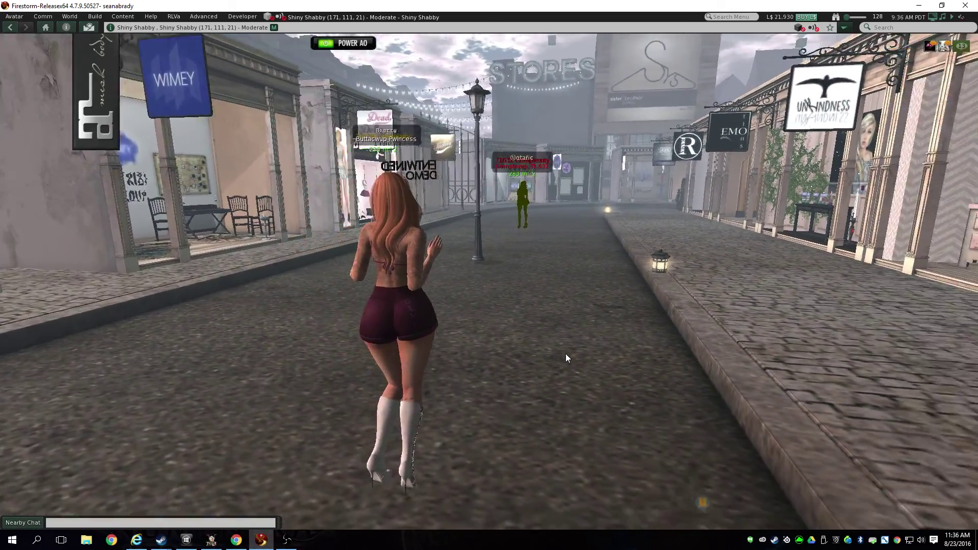
{"action": "key", "text": "Up"}
{"action": "key", "text": "Up"}
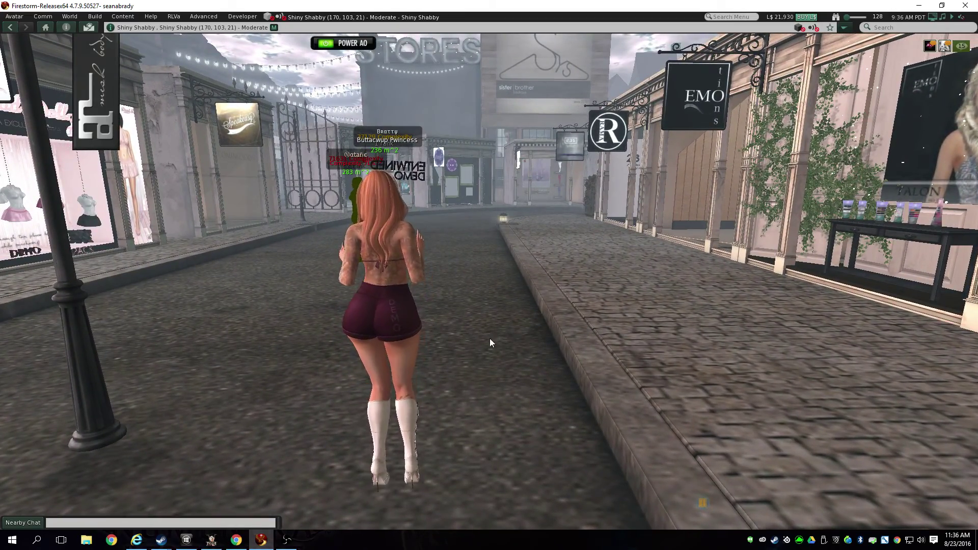
View the own avatar from the front with the complexity information above its head, and reset the camera
{"action": "left_click", "coordinate": [405, 310], "text": "alt"}
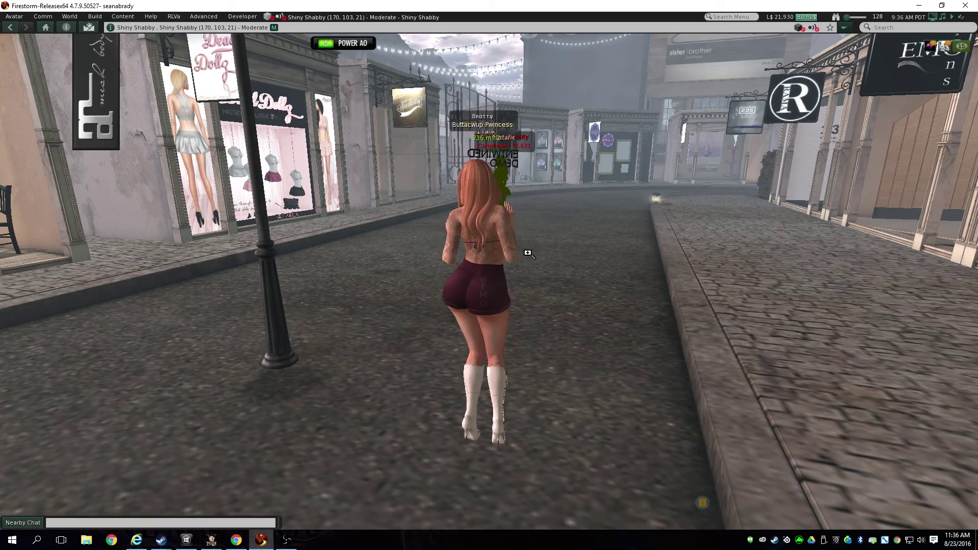
{"action": "left_click_drag", "start_coordinate": [507, 255], "coordinate": [976, 234], "text": "alt"}
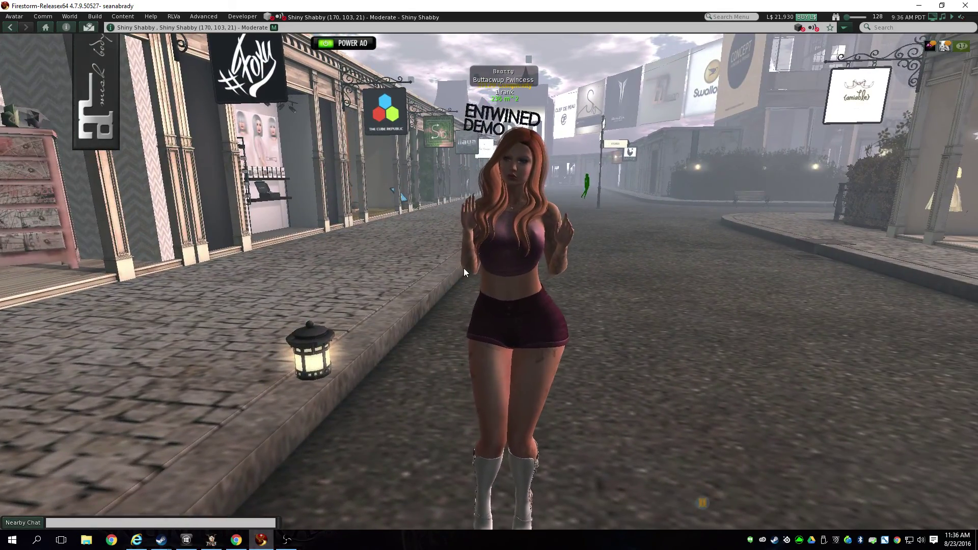
{"action": "key", "text": "Left"}
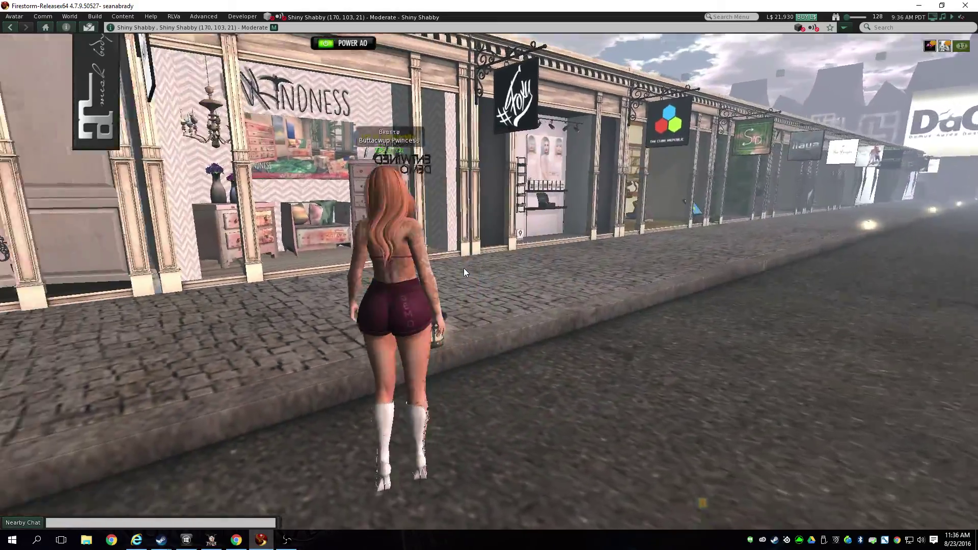
Turn the own avatar back down the street and walk it past the olive green avatar to the 235 shop
{"action": "key", "text": "Left"}
{"action": "key", "text": "Left"}
{"action": "key", "text": "Up"}
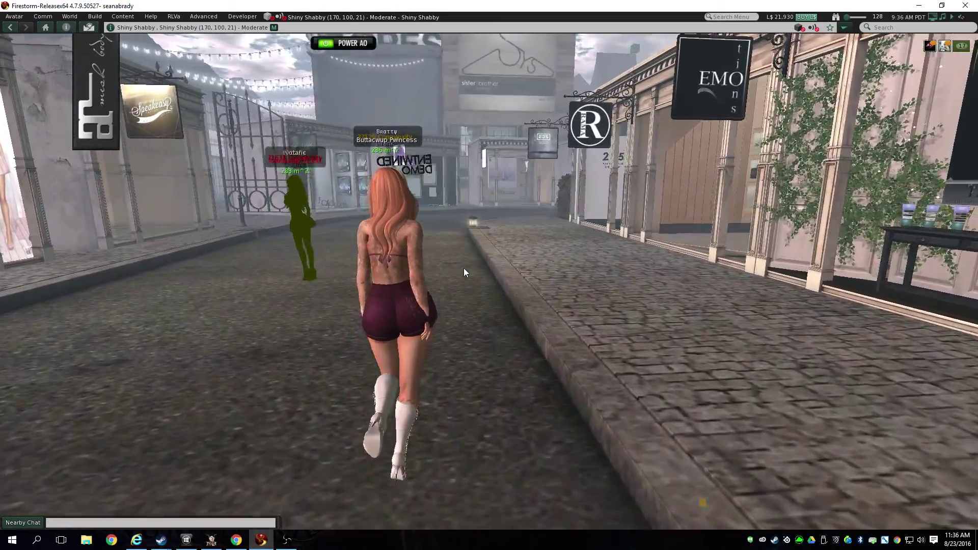
{"action": "key", "text": "Up"}
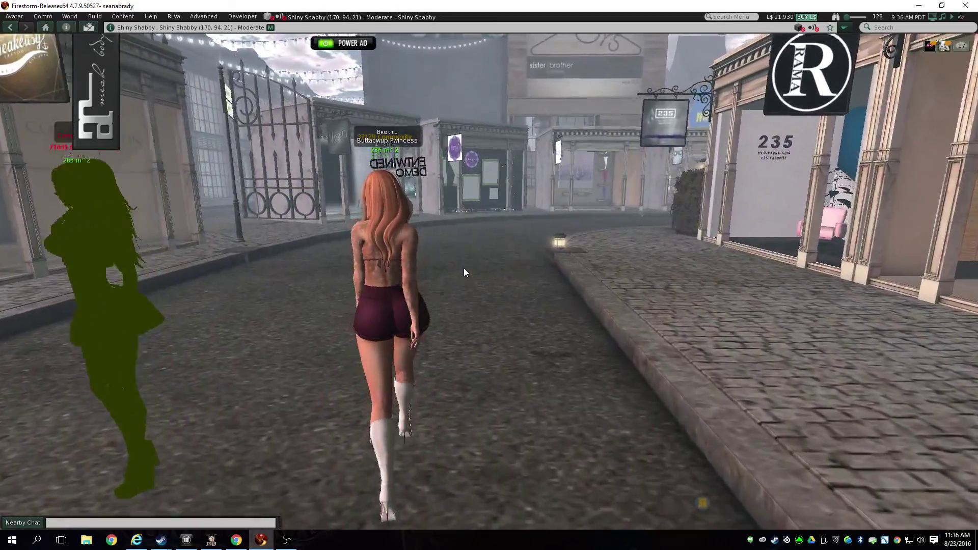
{"action": "key", "text": "Up"}
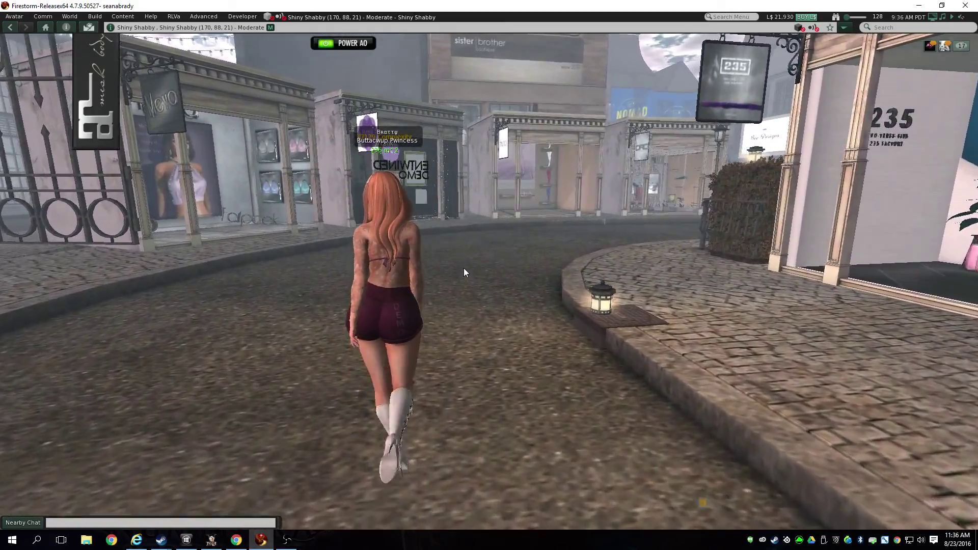
Walk the own avatar around the hedge corner and along the road towards the signpost at the crossing
{"action": "key", "text": "Up"}
{"action": "key", "text": "Left"}
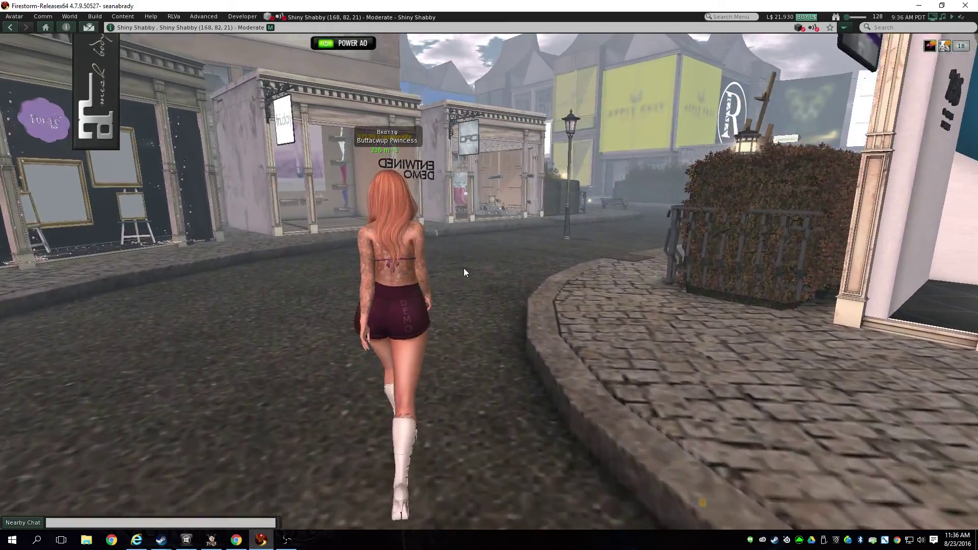
{"action": "key", "text": "Up"}
{"action": "key", "text": "Left"}
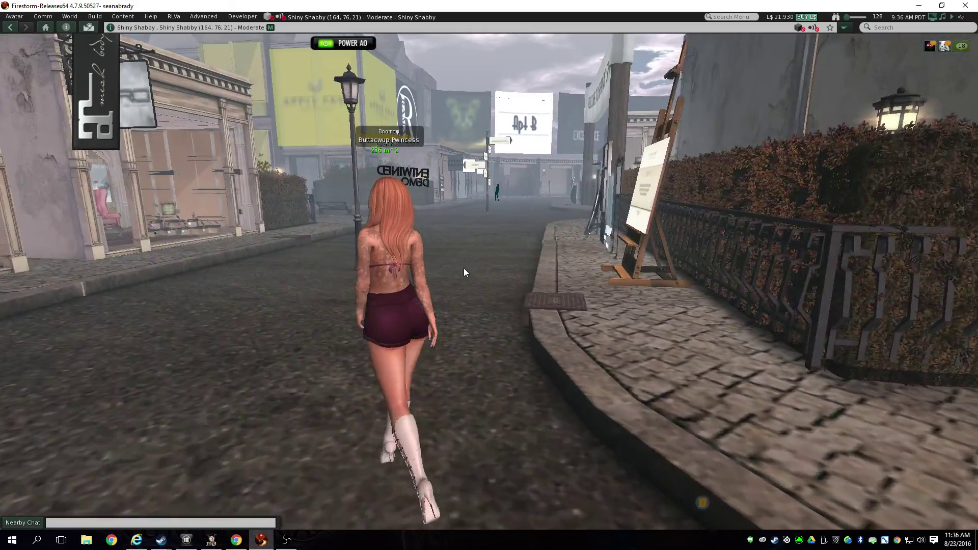
{"action": "key", "text": "Up"}
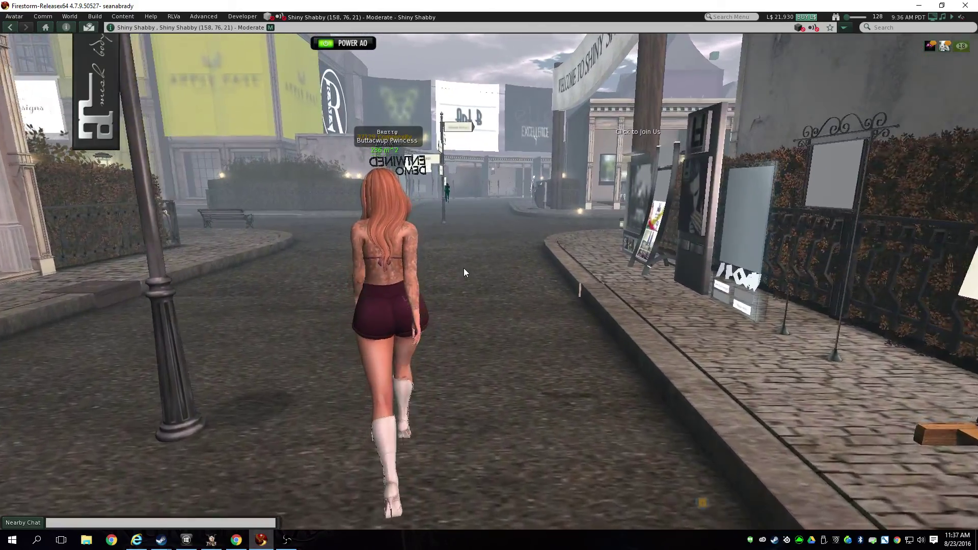
{"action": "key", "text": "Up"}
Walk the own avatar around the corner into the street between the Domus Aurea Design and RealEvil shops
{"action": "key", "text": "Right"}
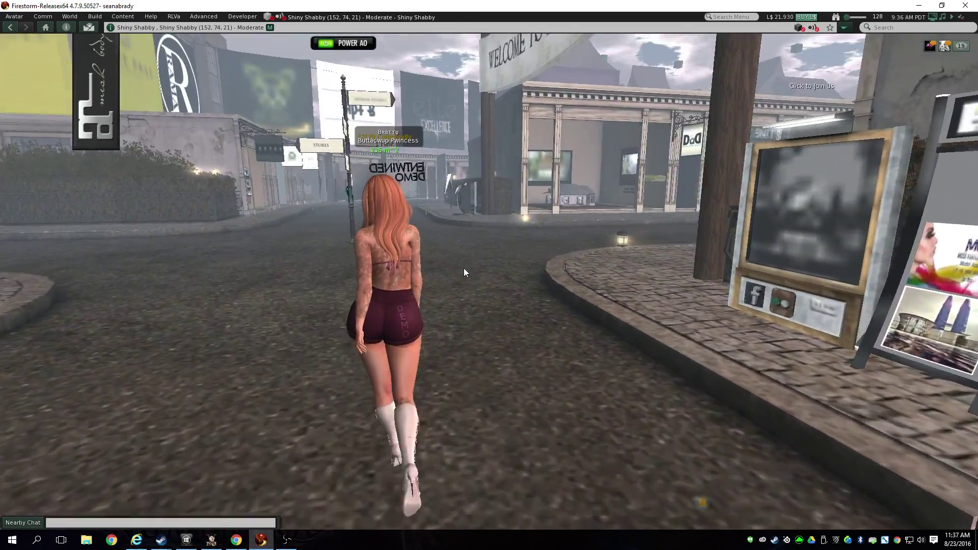
{"action": "key", "text": "Up"}
{"action": "key", "text": "Right"}
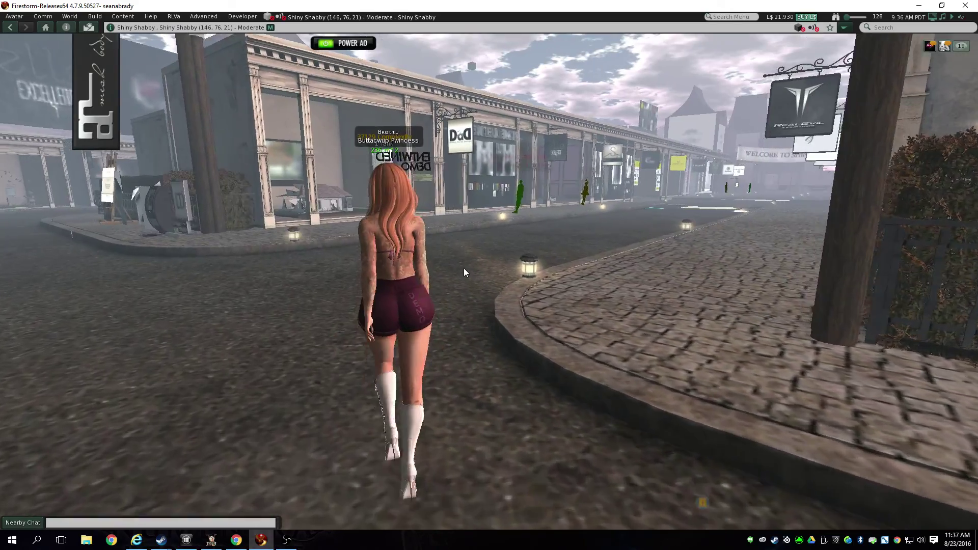
{"action": "key", "text": "Up"}
{"action": "key", "text": "Right"}
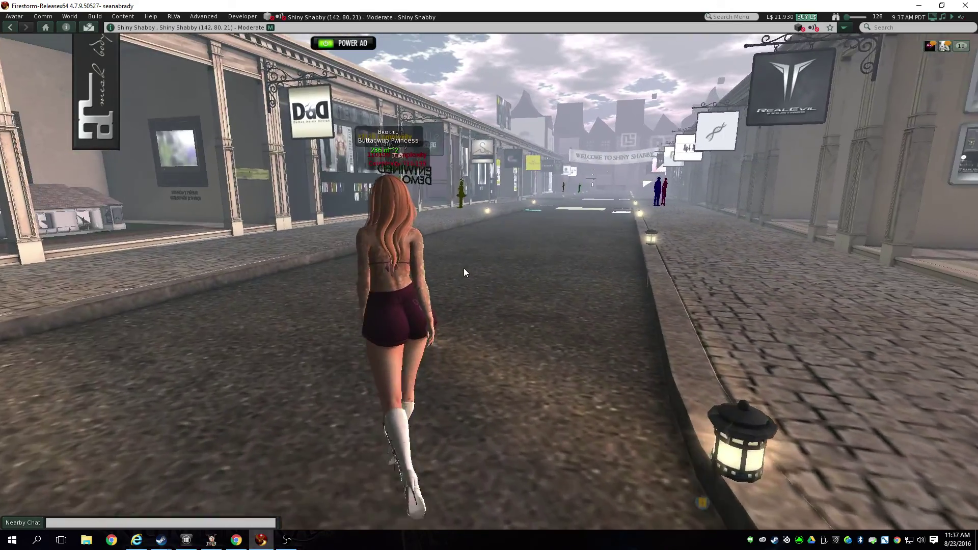
{"action": "key", "text": "Up"}
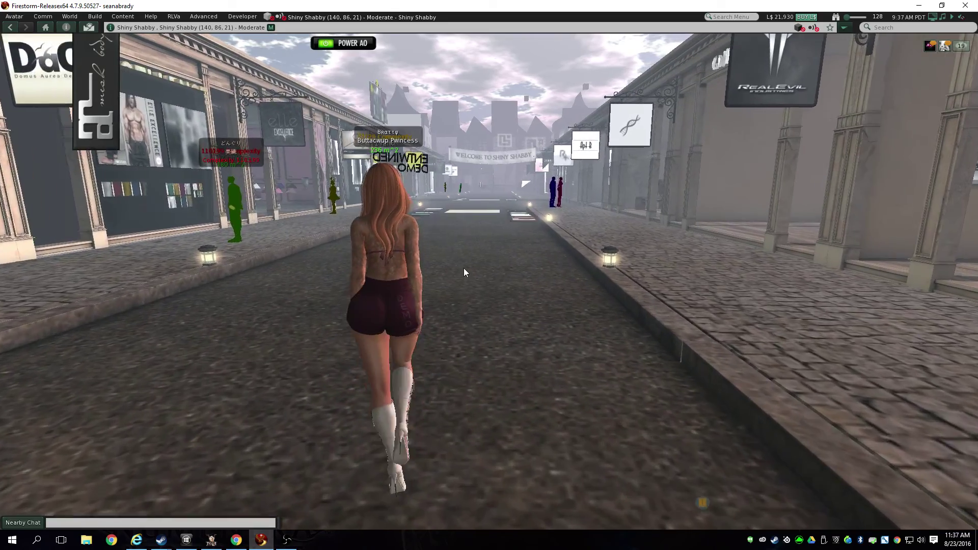
View the coloured avatars and their complexity information along the street from behind the own avatar
{"action": "key", "text": "Right"}
{"action": "left_click_drag", "start_coordinate": [374, 255], "coordinate": [713, 255]}
{"action": "key", "text": "Escape"}
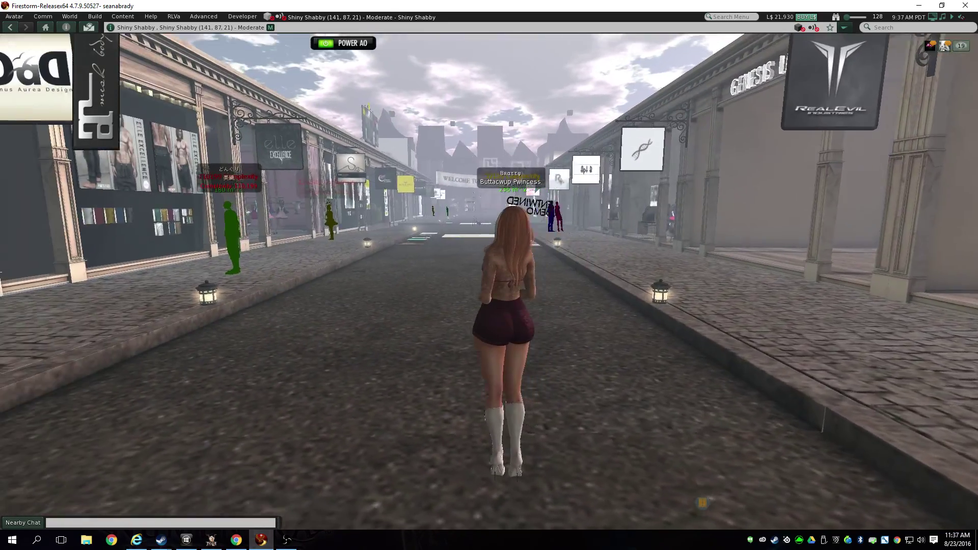
{"action": "key", "text": "Left"}
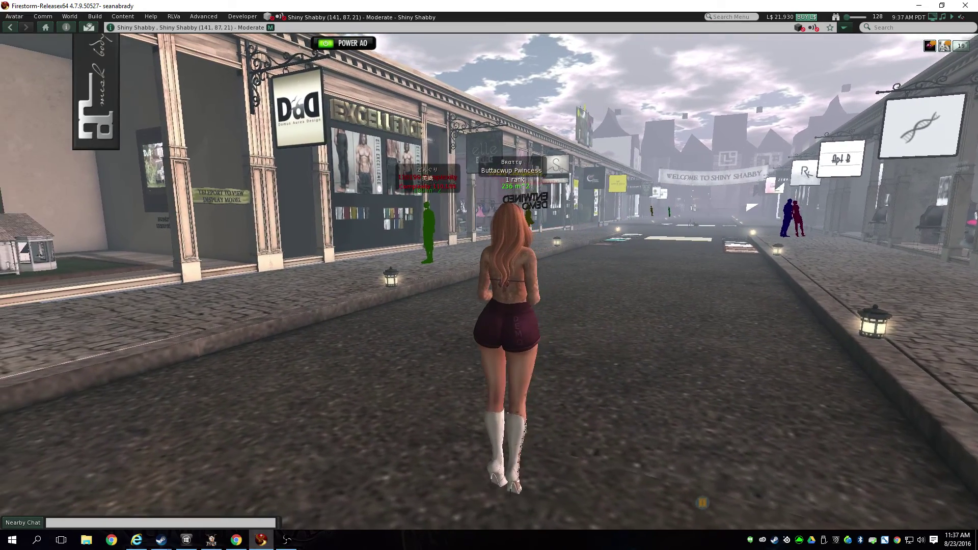
{"action": "key", "text": "Right"}
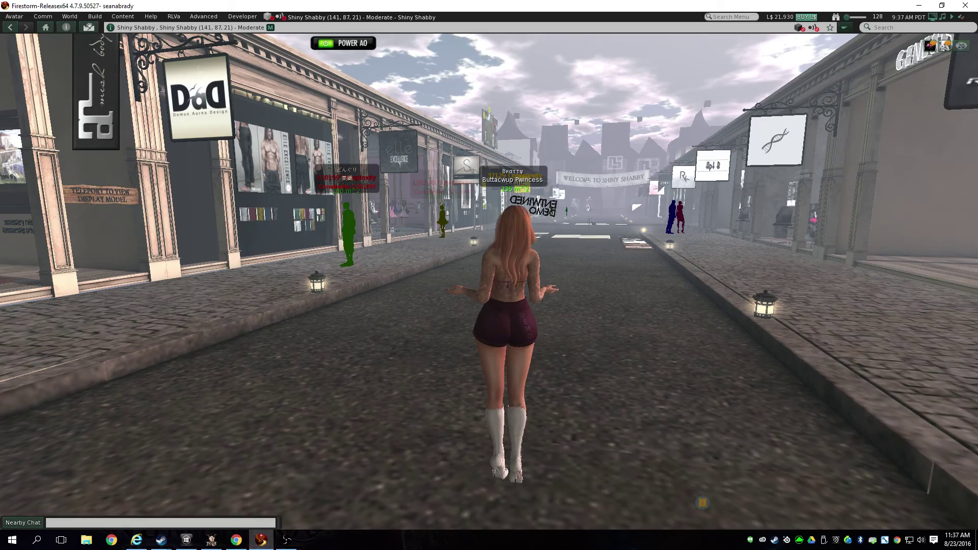
Examine the distant avatars along the street up to the Welcome to Shiny Shabby banner, and reset the camera to the own avatar
{"action": "left_click_drag", "start_coordinate": [442, 221], "coordinate": [442, 172]}
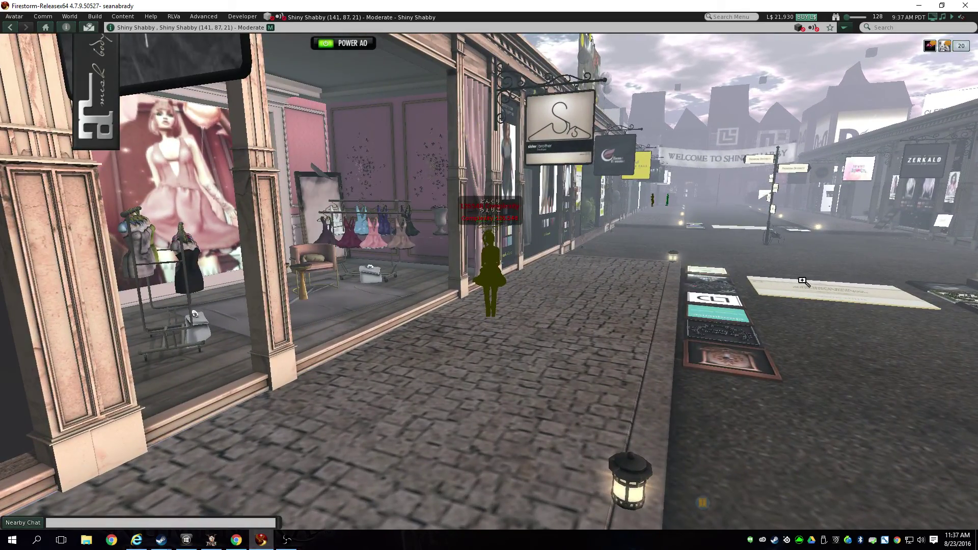
{"action": "left_click_drag", "start_coordinate": [804, 281], "coordinate": [795, 184]}
{"action": "left_click_drag", "start_coordinate": [396, 267], "coordinate": [396, 209]}
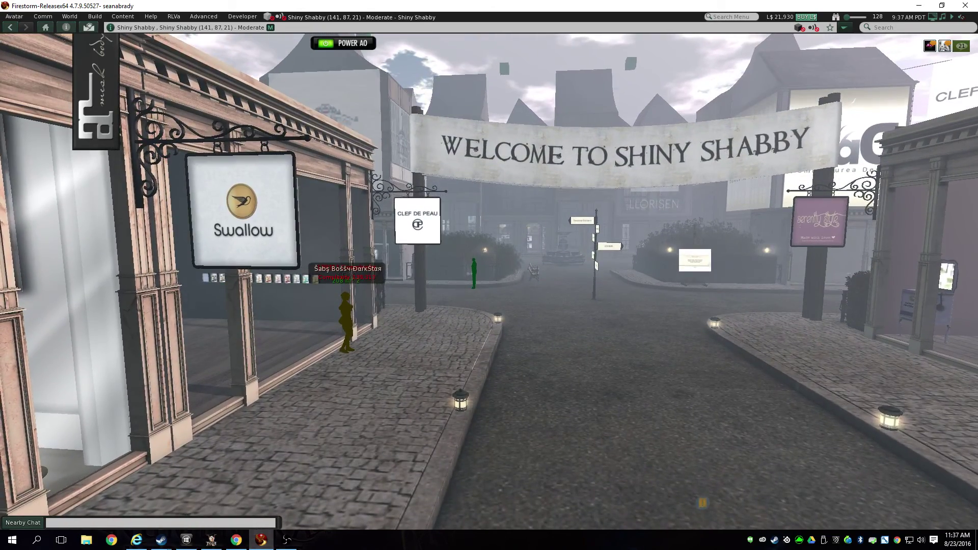
{"action": "mouse_move", "coordinate": [490, 275]}
{"action": "left_mouse_down"}
{"action": "mouse_move", "coordinate": [489, 244]}
{"action": "mouse_move", "coordinate": [489, 276]}
{"action": "left_mouse_up"}
{"action": "key", "text": "Escape"}
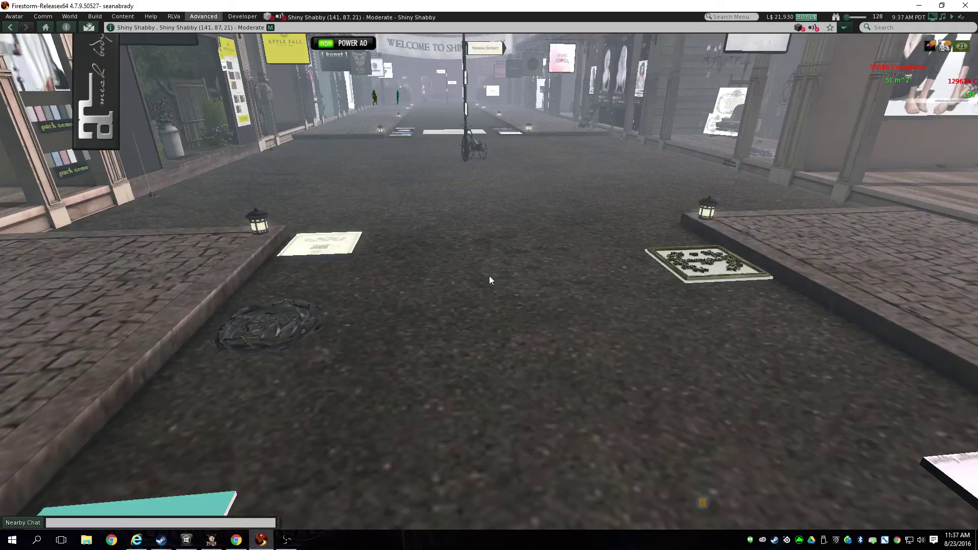
{"action": "key", "text": "Escape"}
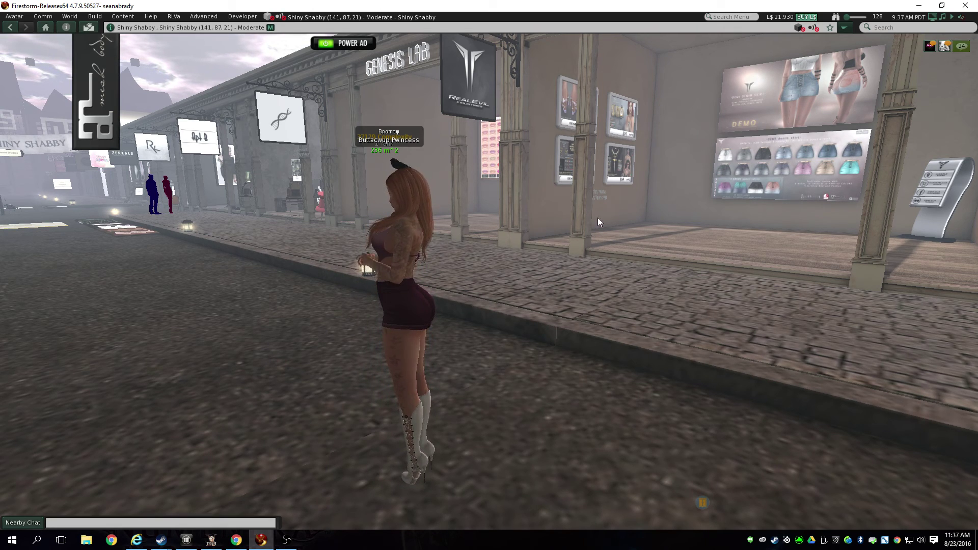
Apply the Events graphics preset
{"action": "mouse_move", "coordinate": [934, 20]}
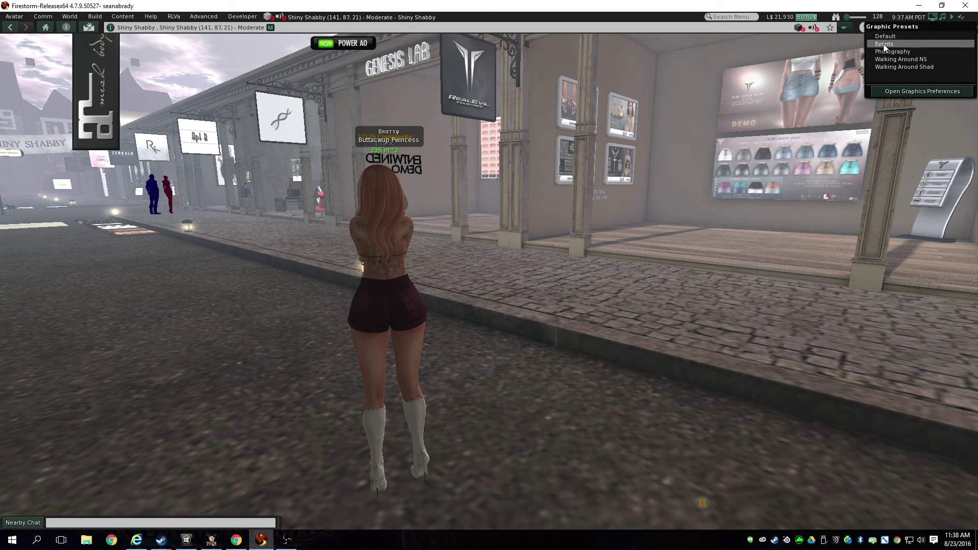
{"action": "left_click", "coordinate": [884, 44]}
{"action": "right_click", "coordinate": [931, 16]}
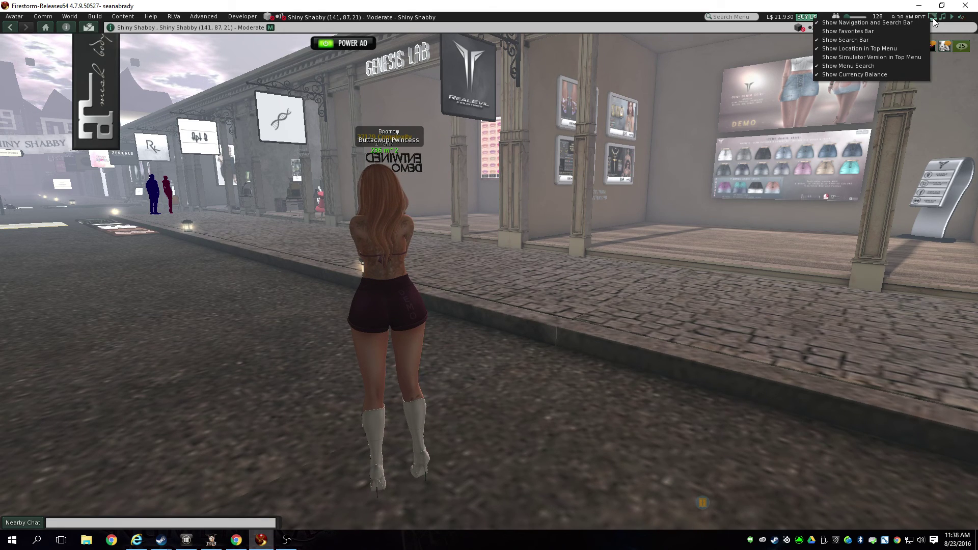
{"action": "mouse_move", "coordinate": [933, 18]}
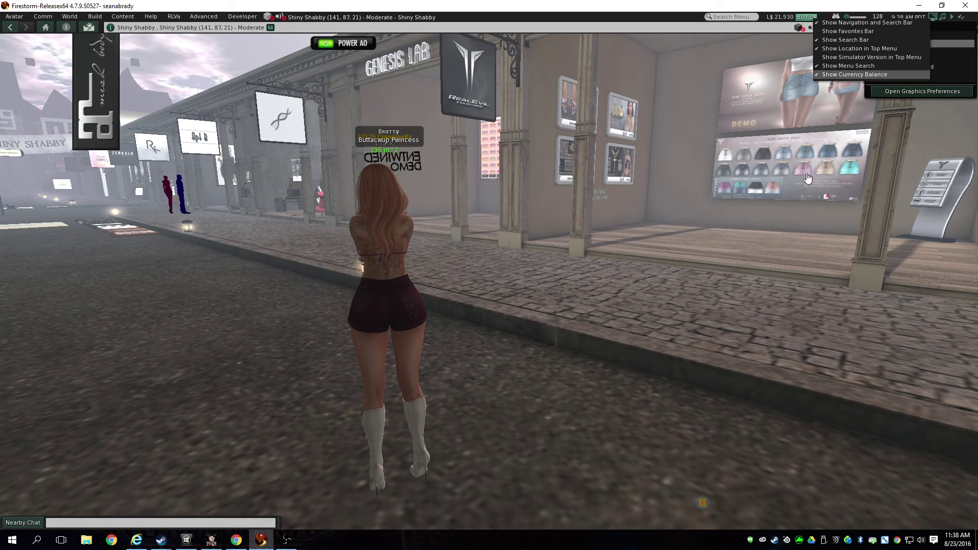
{"action": "left_click", "coordinate": [785, 271]}
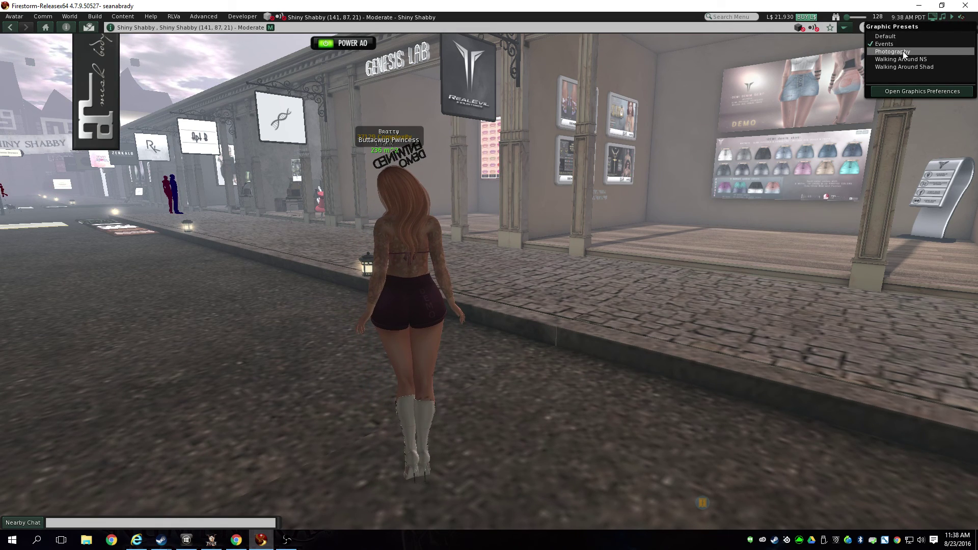
Apply the Photography graphics preset and view the own avatar from the front
{"action": "left_click", "coordinate": [903, 51]}
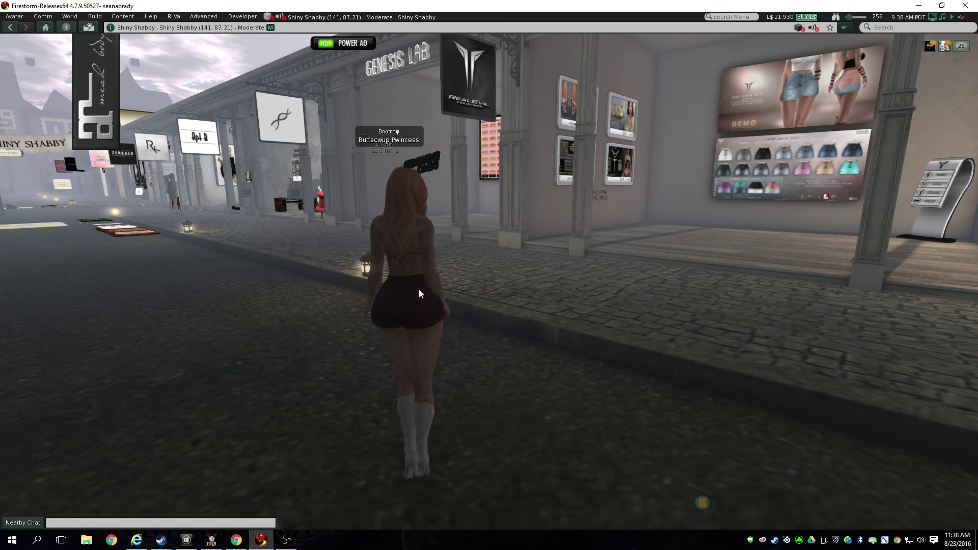
{"action": "key", "text": "Left"}
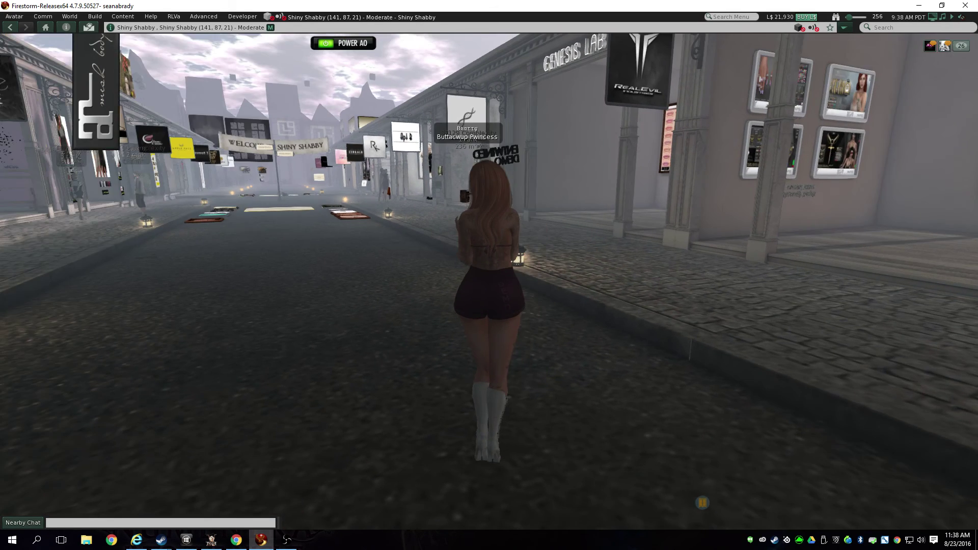
{"action": "key", "text": "alt+Left"}
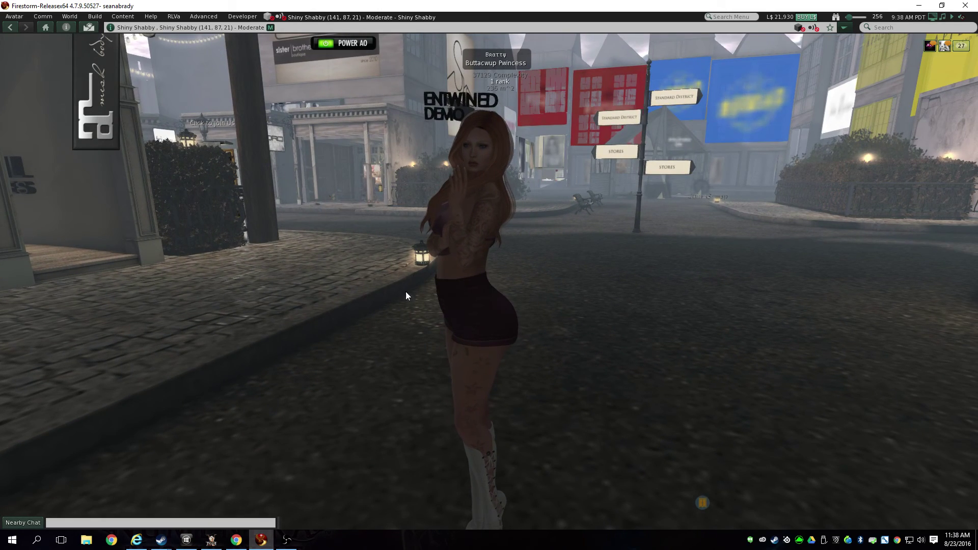
Apply the Walking Around NS graphics preset and view the own avatar and the shop street from behind
{"action": "mouse_move", "coordinate": [928, 16]}
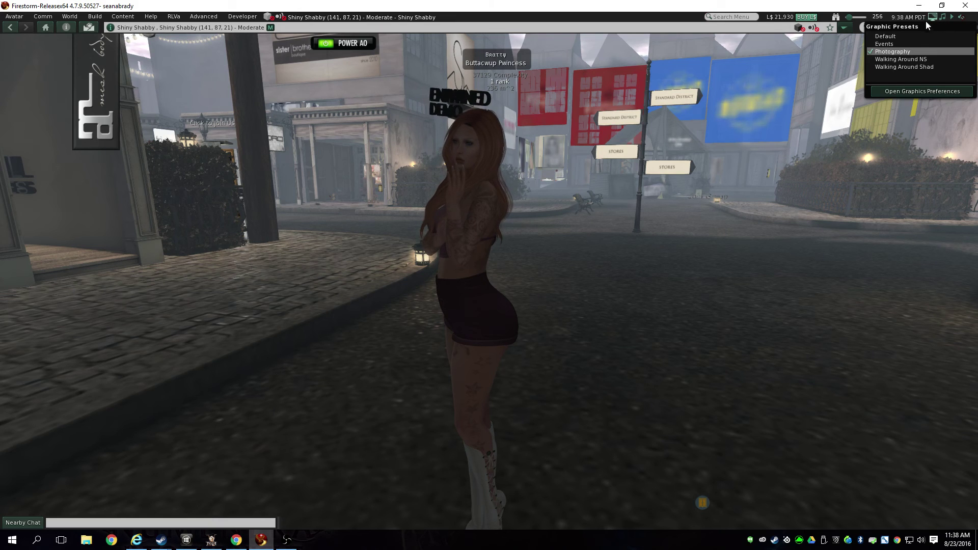
{"action": "left_click", "coordinate": [888, 59]}
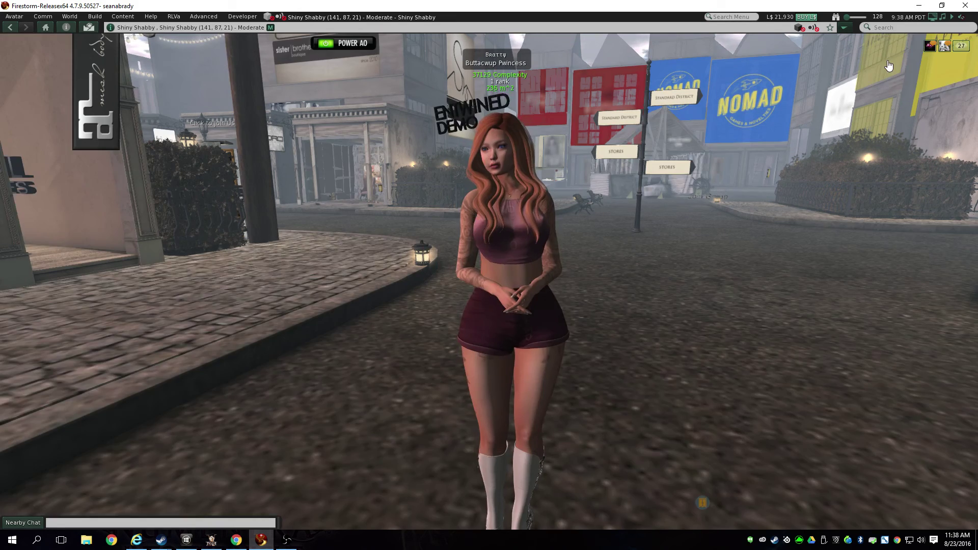
{"action": "left_click_drag", "start_coordinate": [515, 249], "coordinate": [912, 285]}
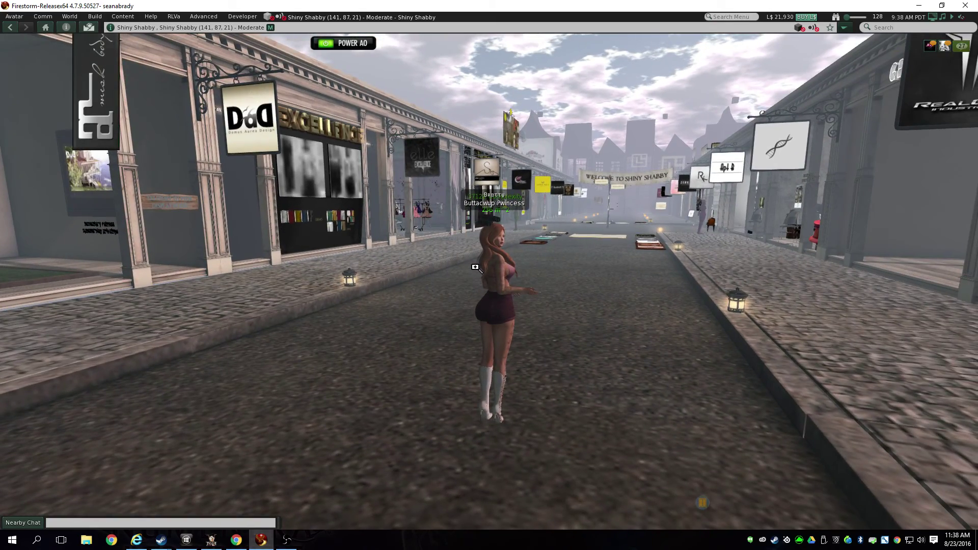
Examine the avatars and their complexity tags along the shop street up close, and reset the camera to the own avatar
{"action": "left_click_drag", "start_coordinate": [692, 209], "coordinate": [691, 153]}
{"action": "left_click_drag", "start_coordinate": [504, 314], "coordinate": [504, 347]}
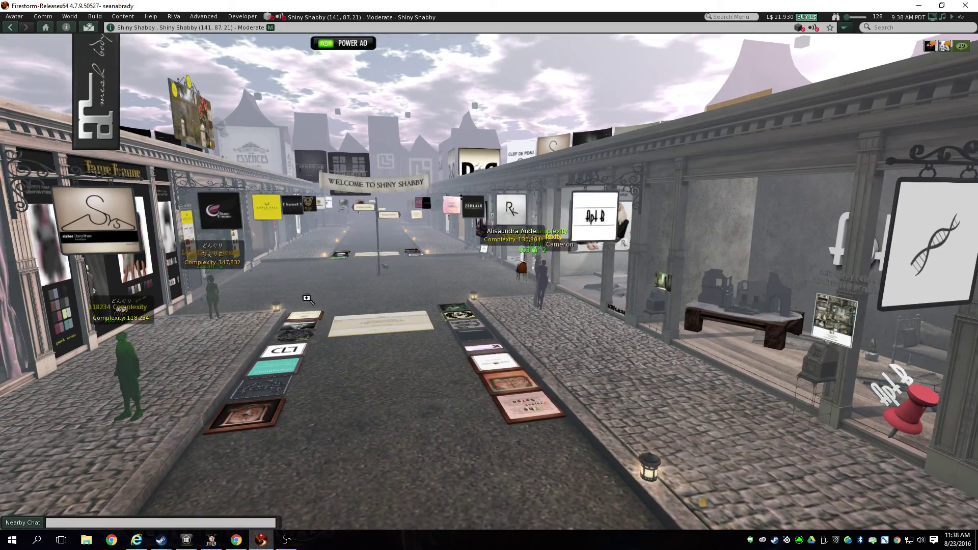
{"action": "left_click", "coordinate": [307, 299], "text": "alt"}
{"action": "left_click_drag", "start_coordinate": [307, 299], "coordinate": [491, 275]}
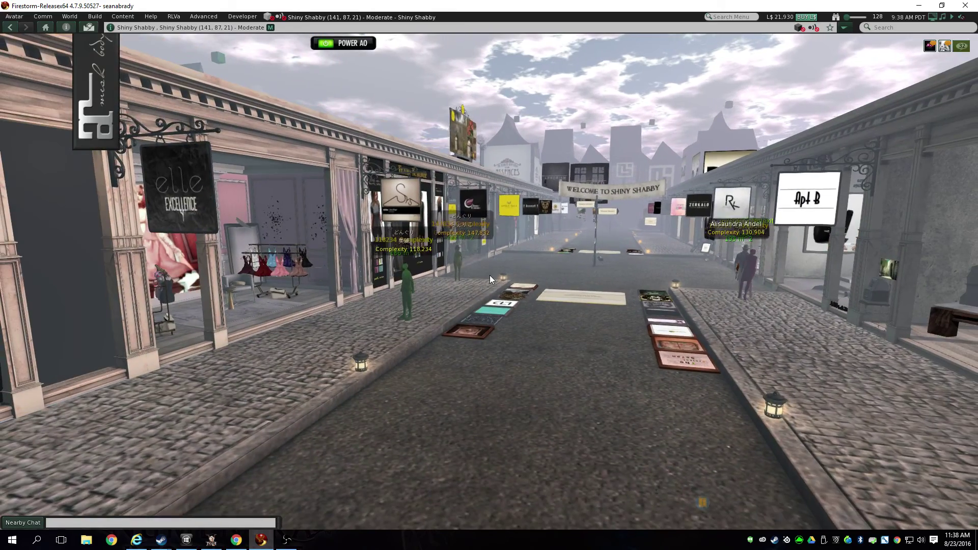
{"action": "key", "text": "Escape"}
{"action": "key", "text": "Escape"}
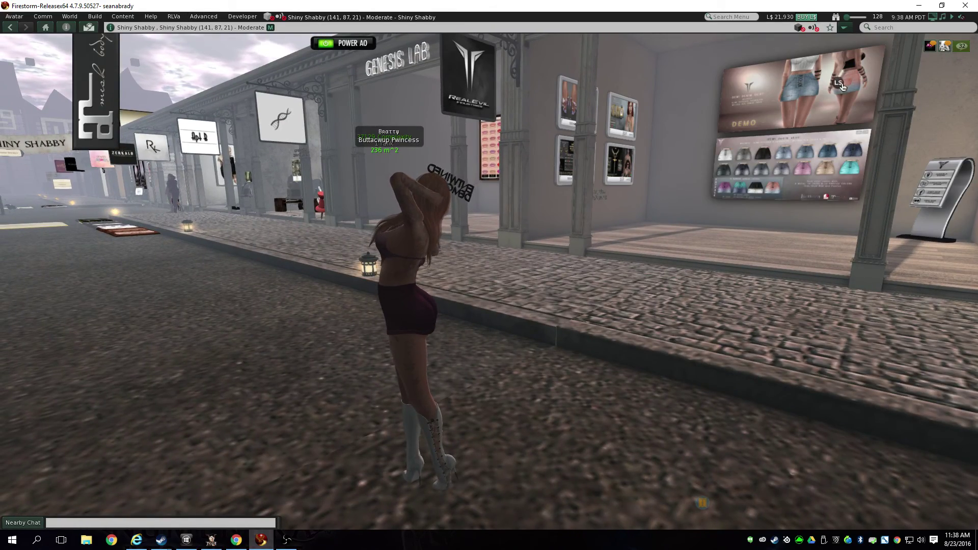
Apply the Events graphics preset and turn the own avatar to face along the shop street
{"action": "mouse_move", "coordinate": [932, 20]}
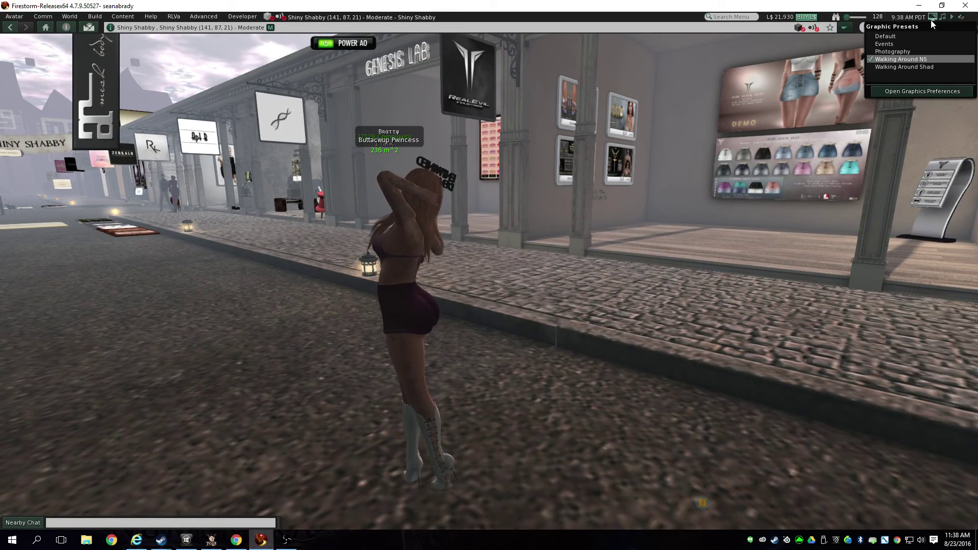
{"action": "left_click", "coordinate": [887, 68]}
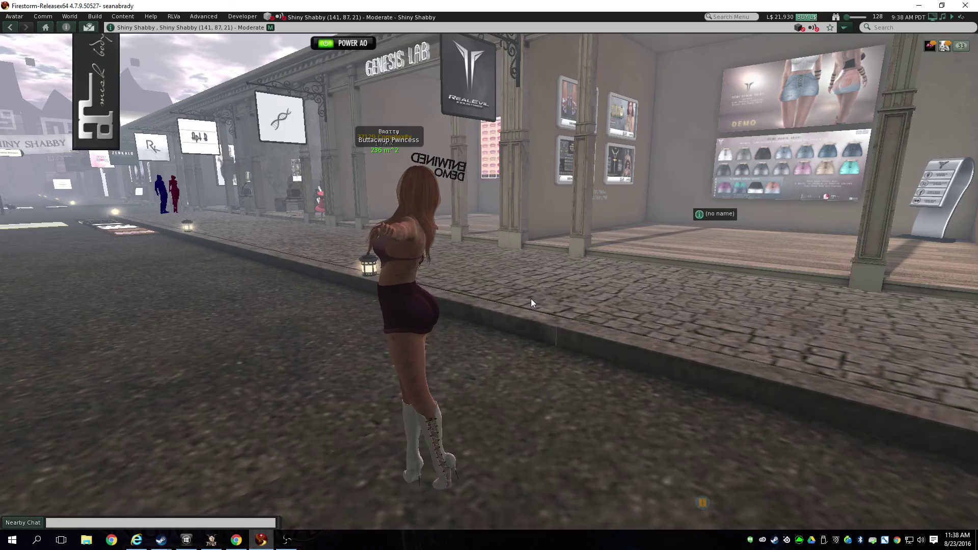
{"action": "key", "text": "Left"}
{"action": "key", "text": "Left"}
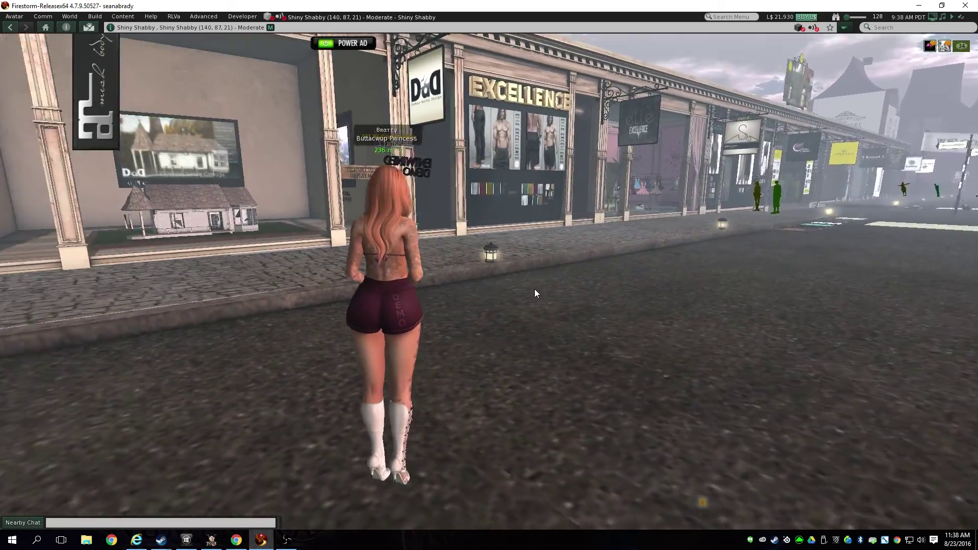
{"action": "key", "text": "Right"}
Walk the avatar up the street, past the coloured silhouette avatars and the Shiny Shabby floor sign, to the signpost with the tricycle
{"action": "key", "text": "Up"}
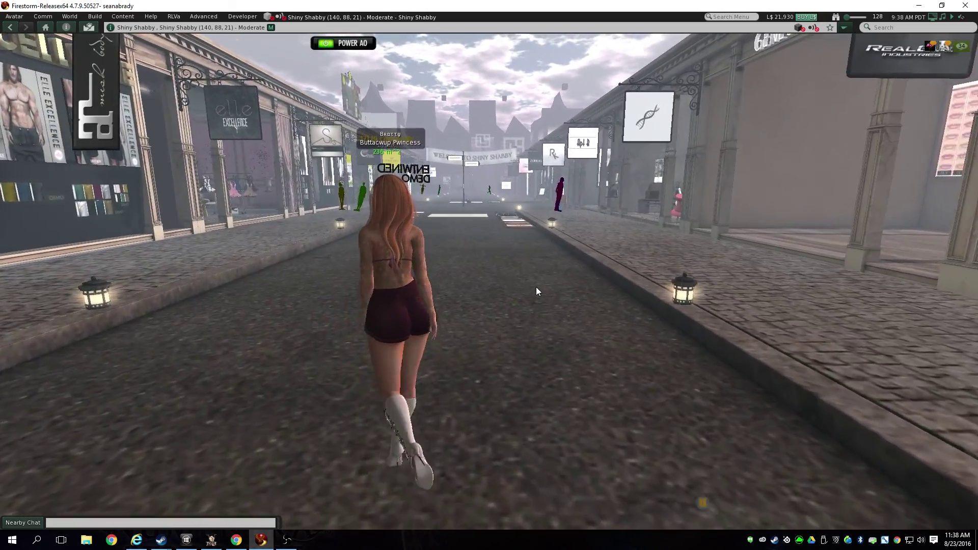
{"action": "key", "text": "Up"}
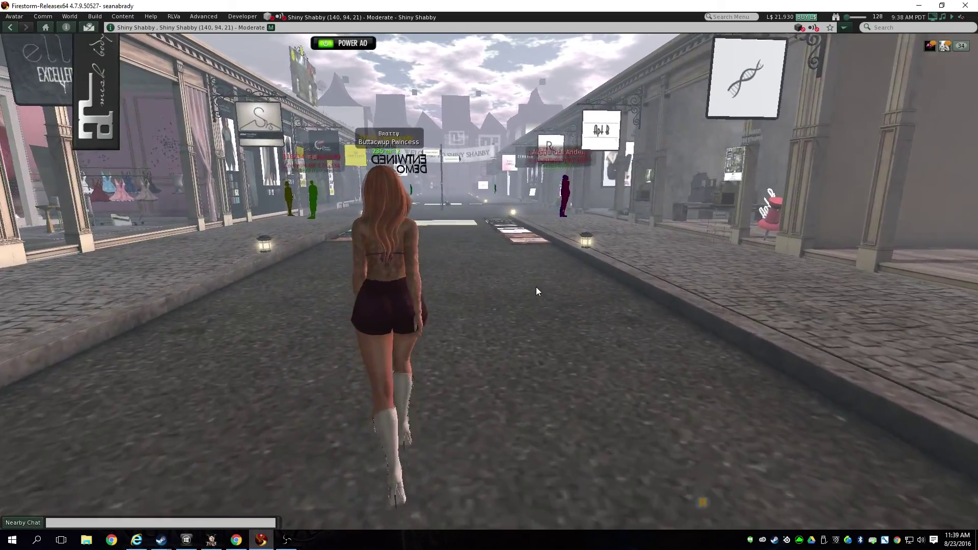
{"action": "key", "text": "Up"}
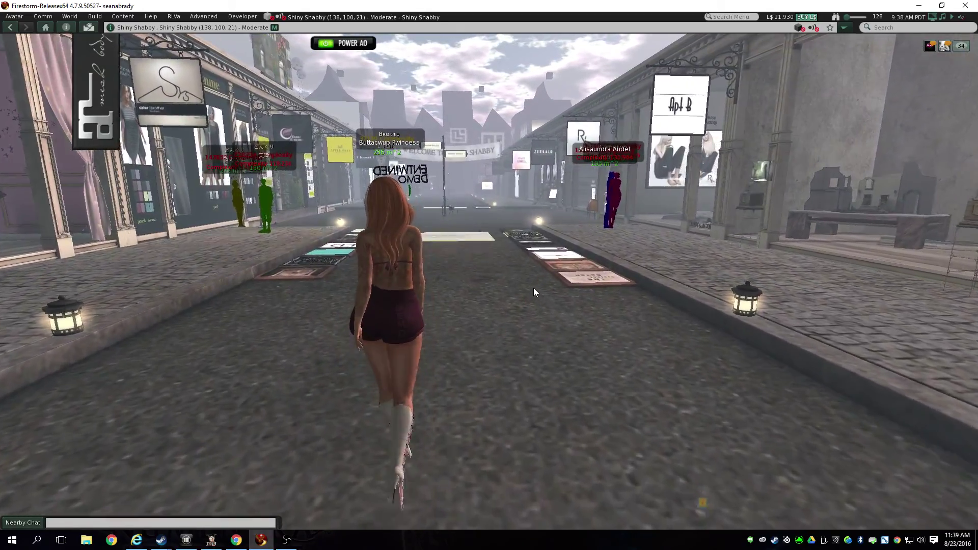
{"action": "key", "text": "Up"}
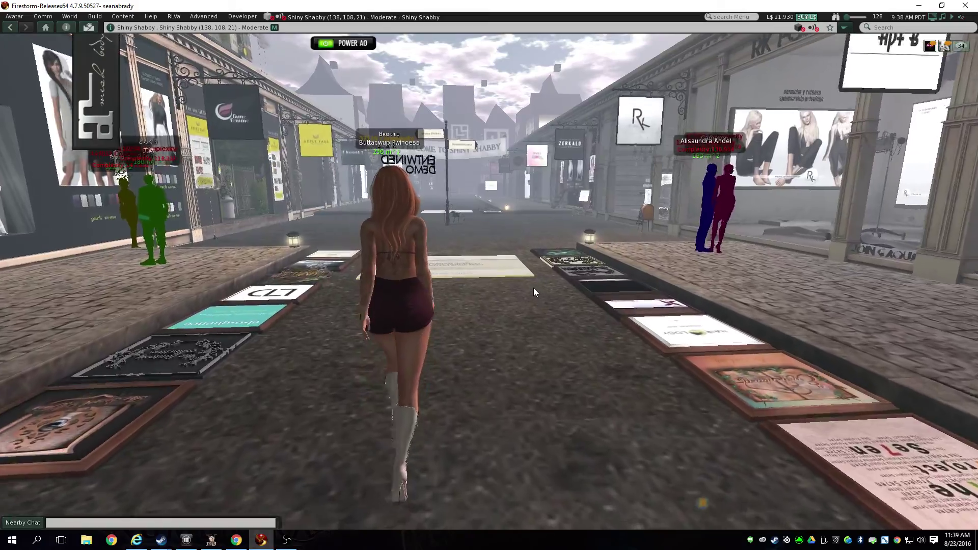
{"action": "key", "text": "Up"}
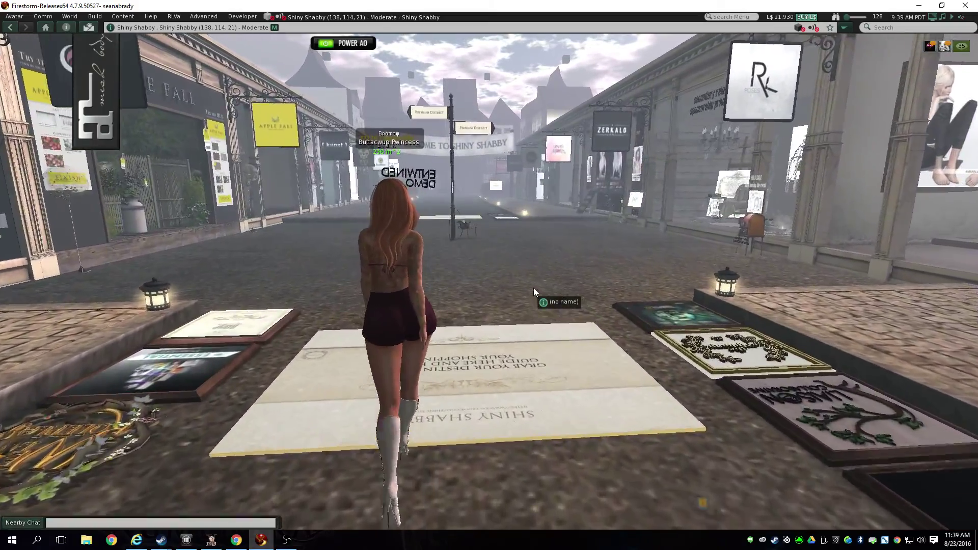
{"action": "key", "text": "Up"}
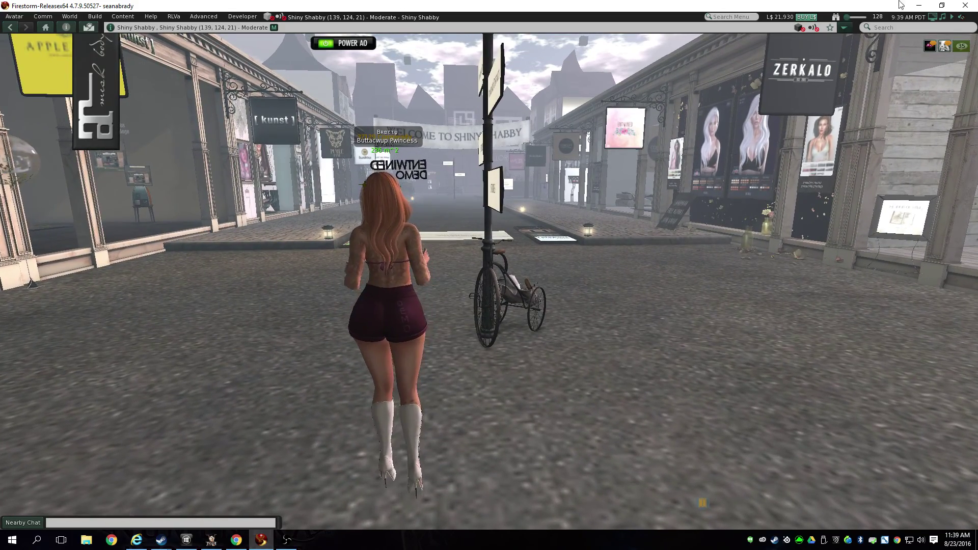
Open the graphics preferences, move the window clear of the avatar's name tag, and dismiss the group notice
{"action": "mouse_move", "coordinate": [932, 17]}
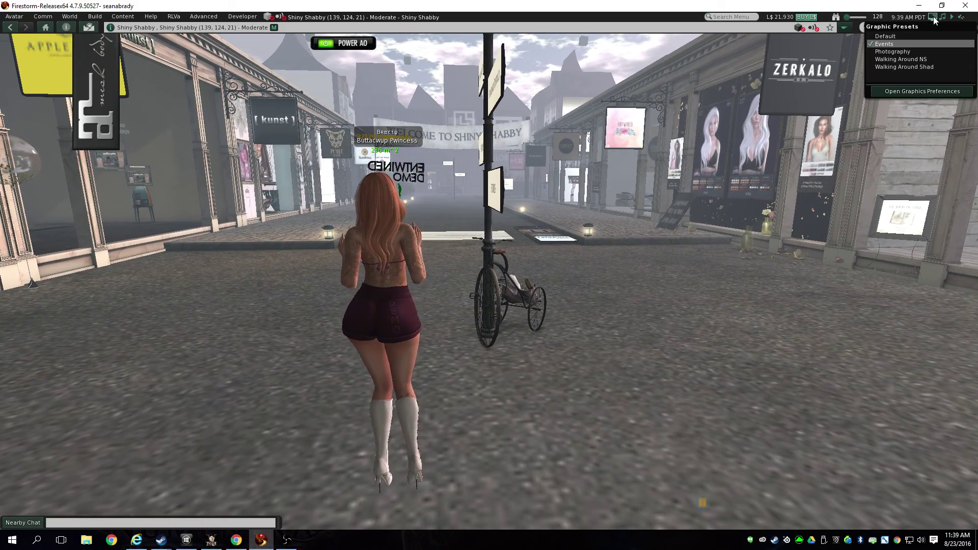
{"action": "left_click", "coordinate": [913, 93]}
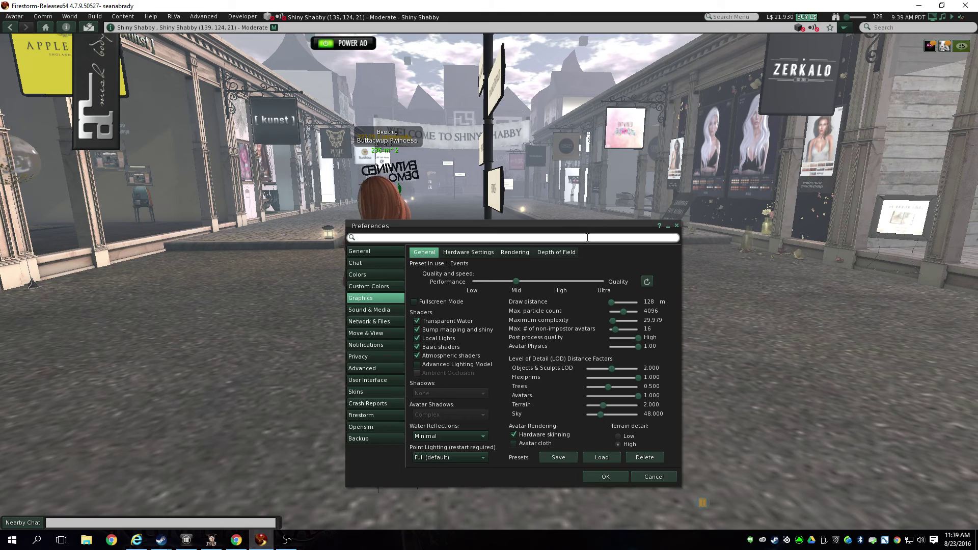
{"action": "left_click_drag", "start_coordinate": [569, 233], "coordinate": [510, 111]}
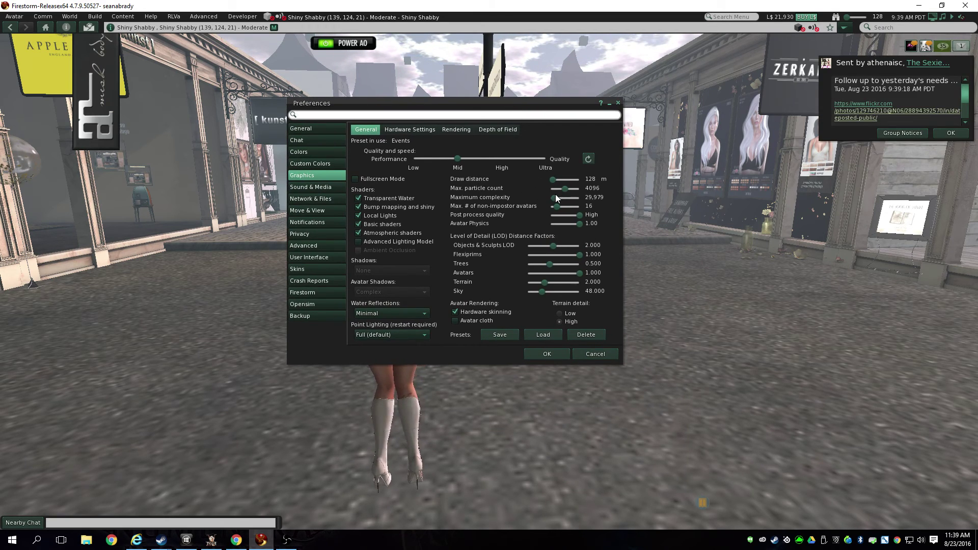
{"action": "left_click", "coordinate": [951, 133]}
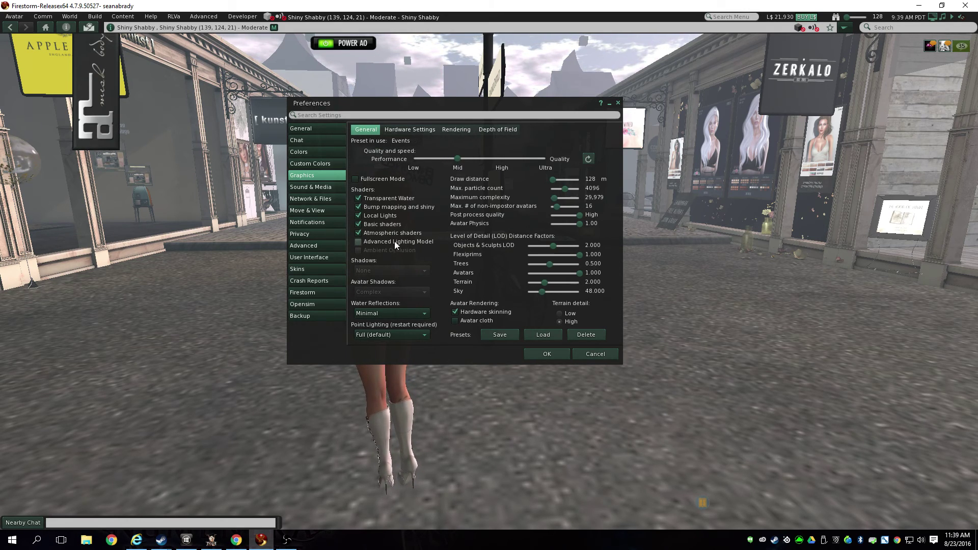
Enable the Advanced Lighting Model and set the maximum complexity to 60,001
{"action": "left_click", "coordinate": [359, 242]}
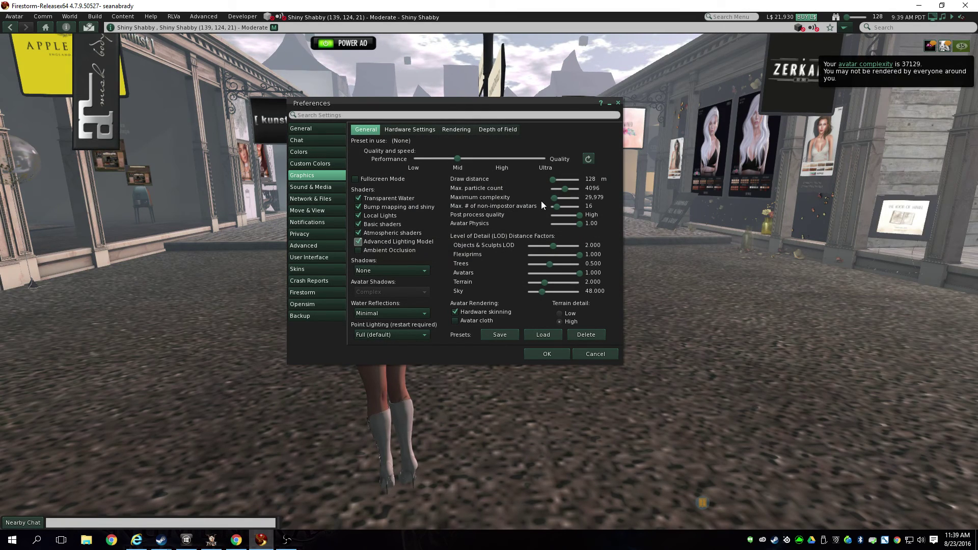
{"action": "left_click_drag", "start_coordinate": [552, 199], "coordinate": [560, 199]}
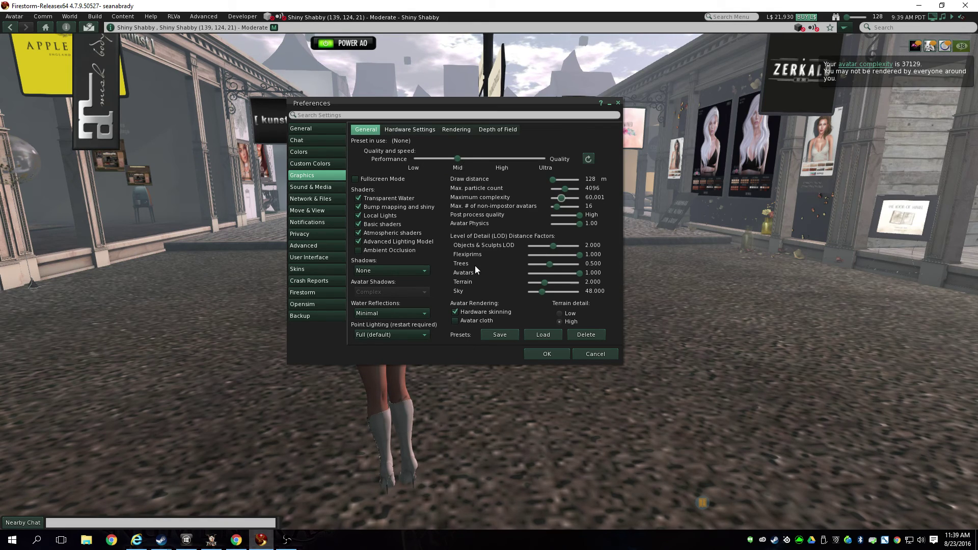
{"action": "left_click", "coordinate": [403, 332]}
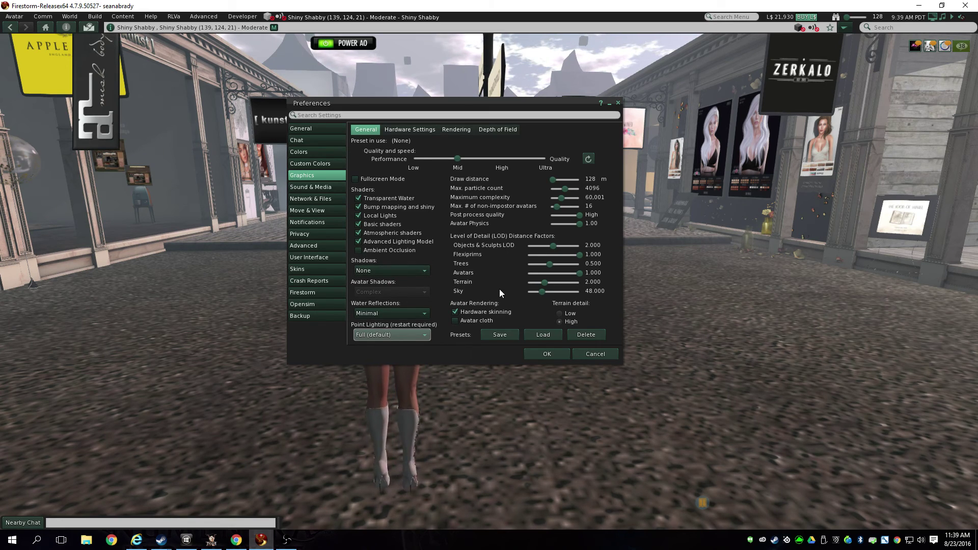
Save the current graphics settings as a new preset named Light Events and confirm the preferences
{"action": "left_click", "coordinate": [500, 334]}
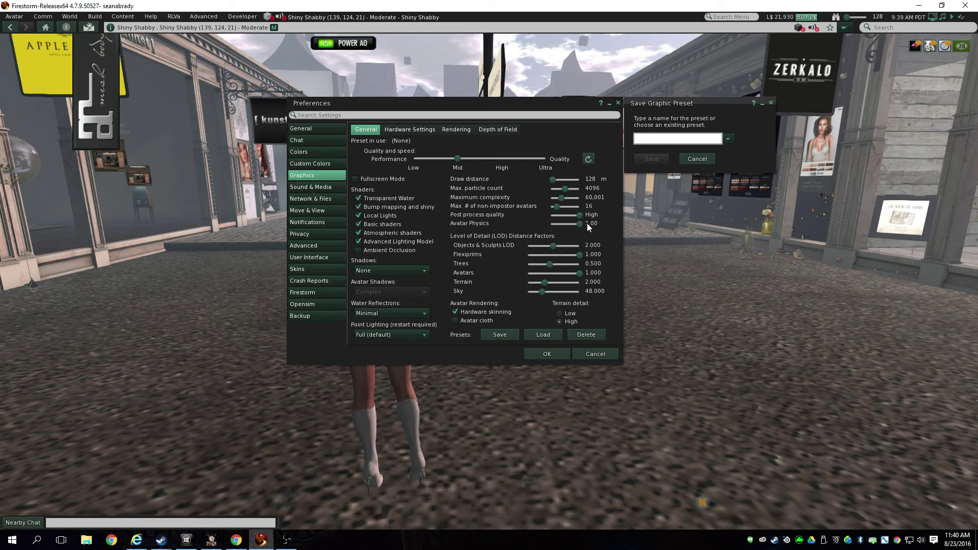
{"action": "type", "text": "Light Events"}
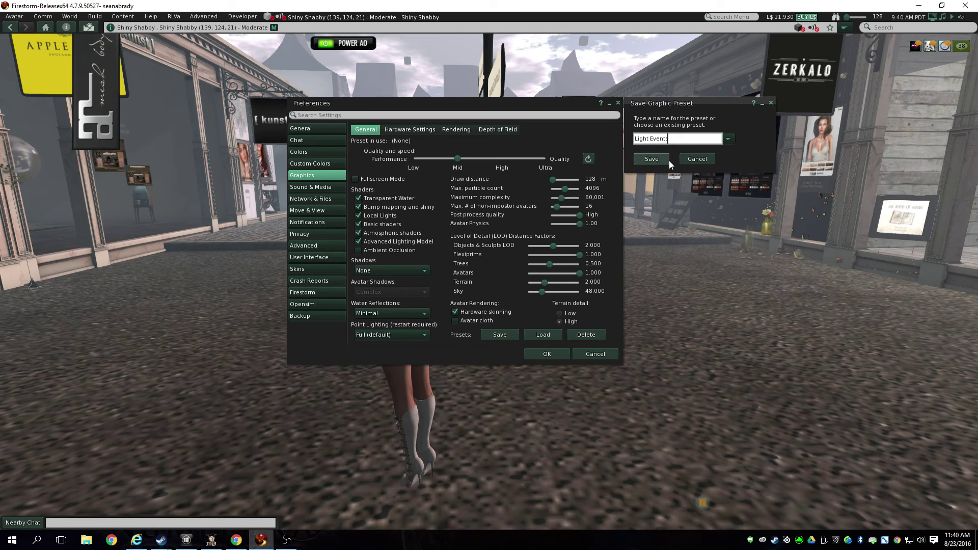
{"action": "left_click", "coordinate": [654, 159]}
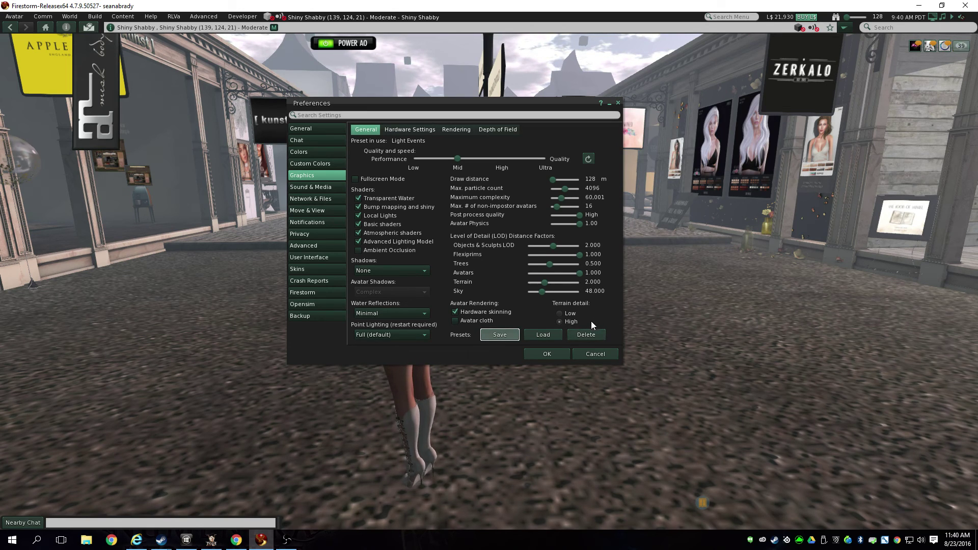
{"action": "left_click", "coordinate": [553, 353]}
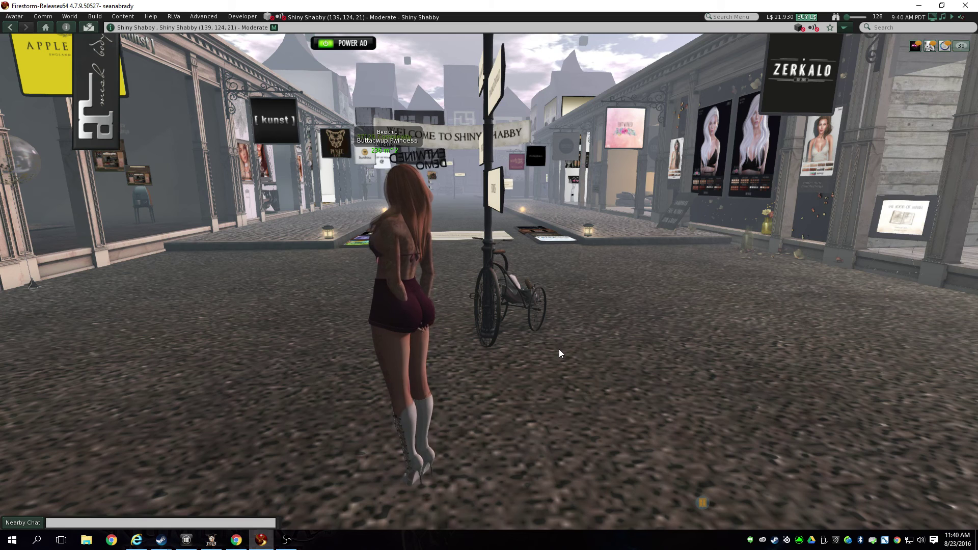
Reopen the graphics preferences, compare the settings of the Events and Light Events presets by switching between them, and close the preferences on Light Events
{"action": "key", "text": "ctrl+p"}
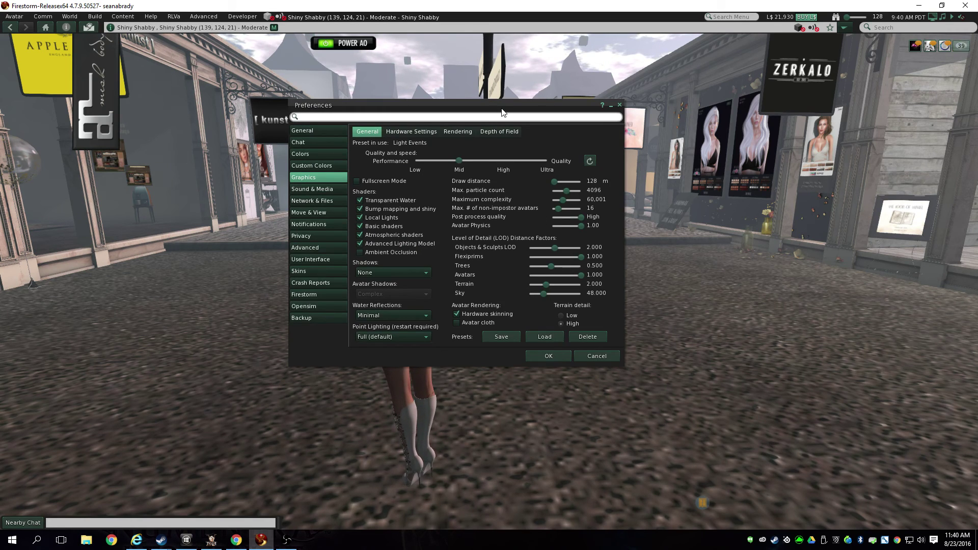
{"action": "left_click_drag", "start_coordinate": [500, 108], "coordinate": [367, 126]}
{"action": "mouse_move", "coordinate": [936, 19]}
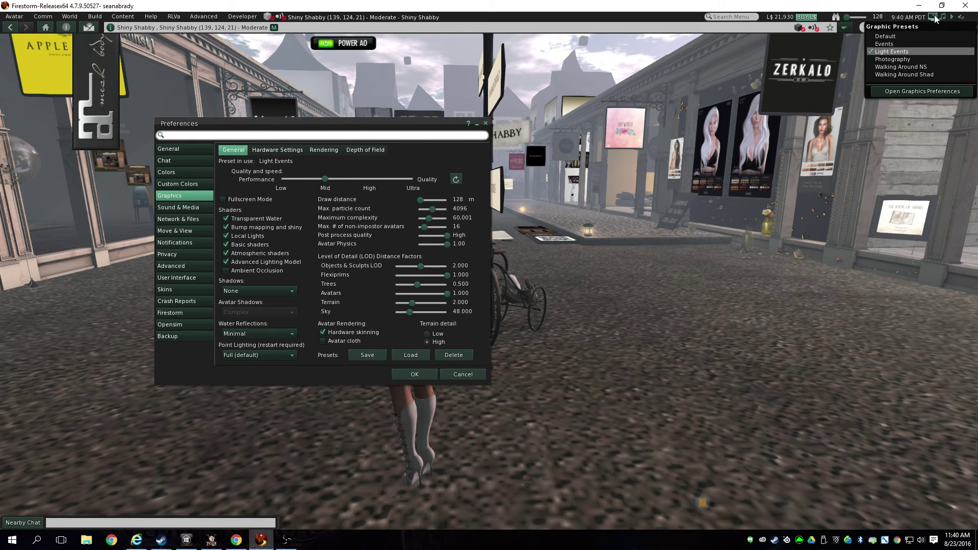
{"action": "left_click", "coordinate": [879, 44]}
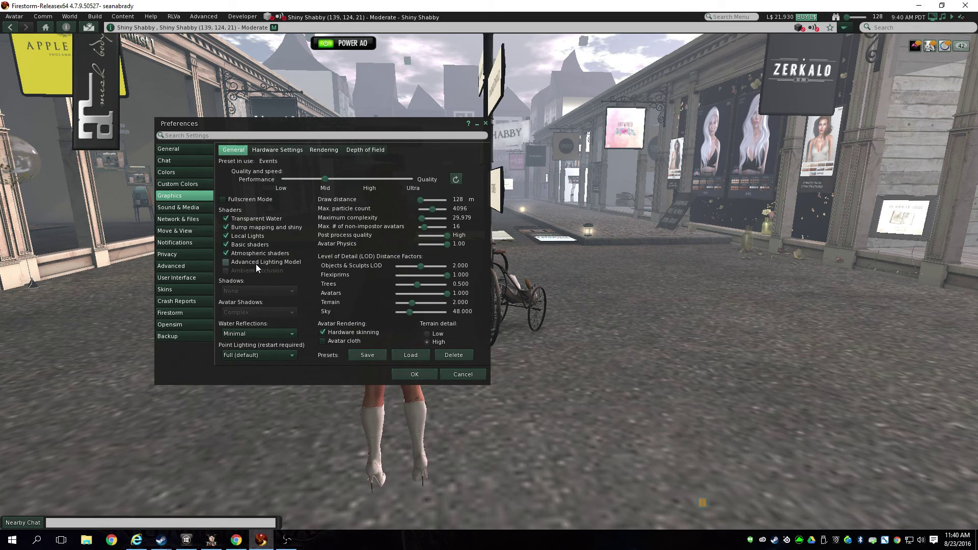
{"action": "mouse_move", "coordinate": [936, 19]}
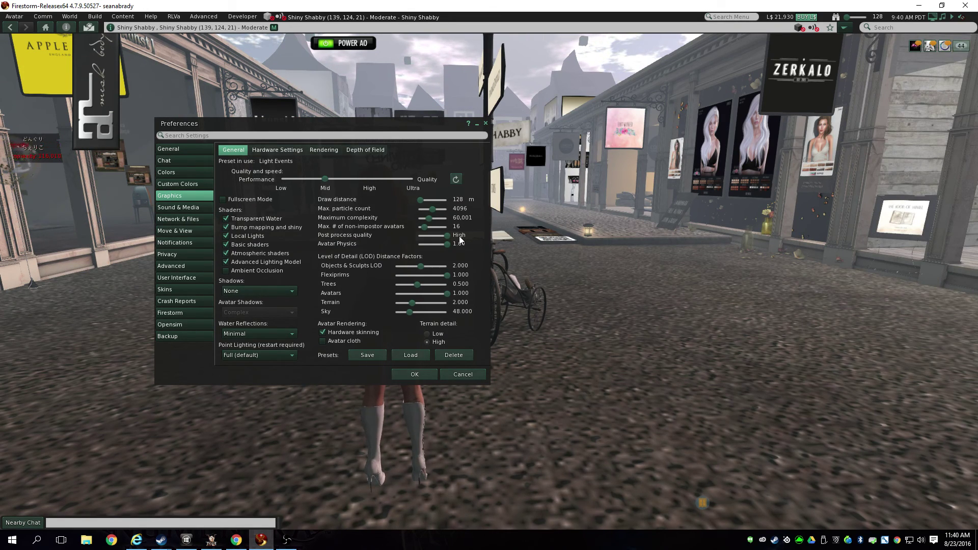
{"action": "left_click", "coordinate": [412, 374]}
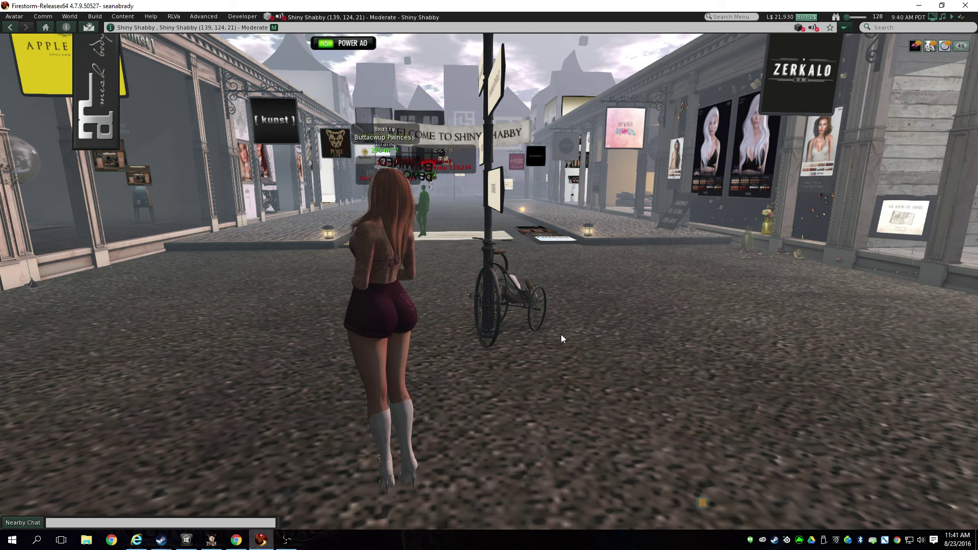
Walk the avatar around the signpost and up the street, passing under the Welcome to Shiny Shabby banner toward the Aphorism shop
{"action": "key", "text": "Right"}
{"action": "key", "text": "Up"}
{"action": "key", "text": "Left"}
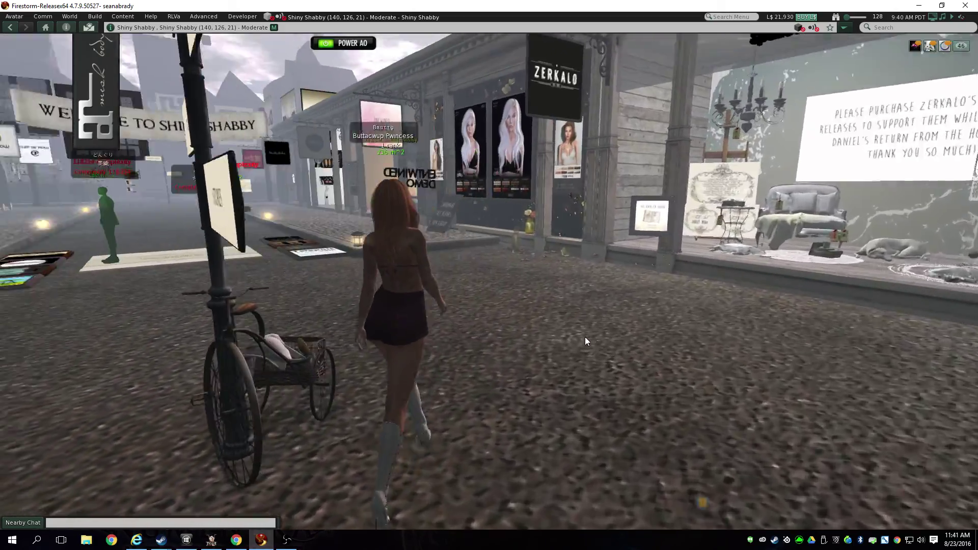
{"action": "key", "text": "Up"}
{"action": "key", "text": "Left"}
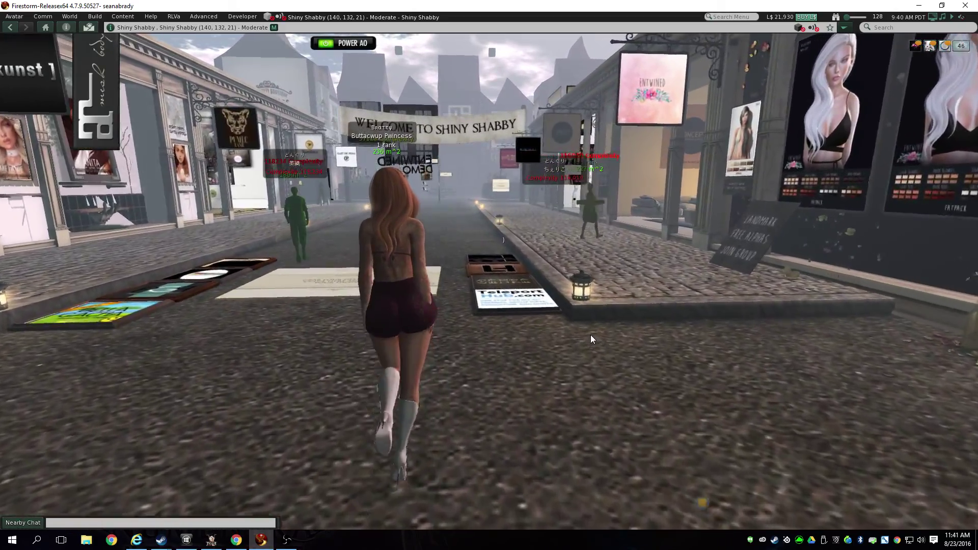
{"action": "key", "text": "Up"}
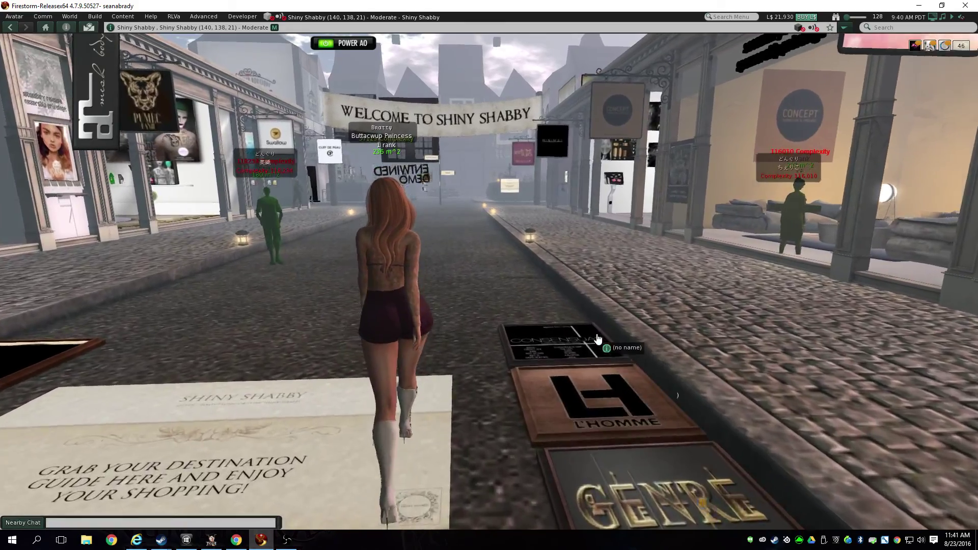
{"action": "key", "text": "Up"}
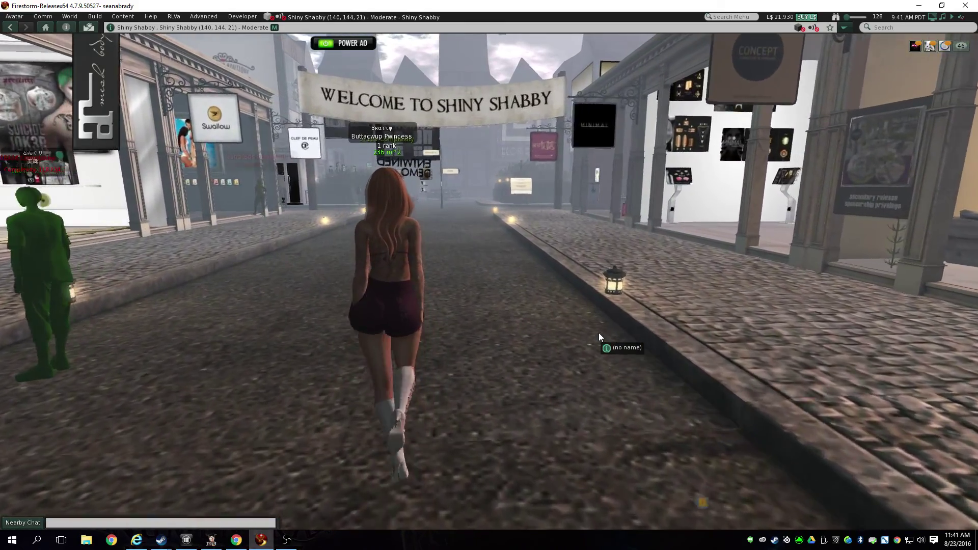
{"action": "key", "text": "Up"}
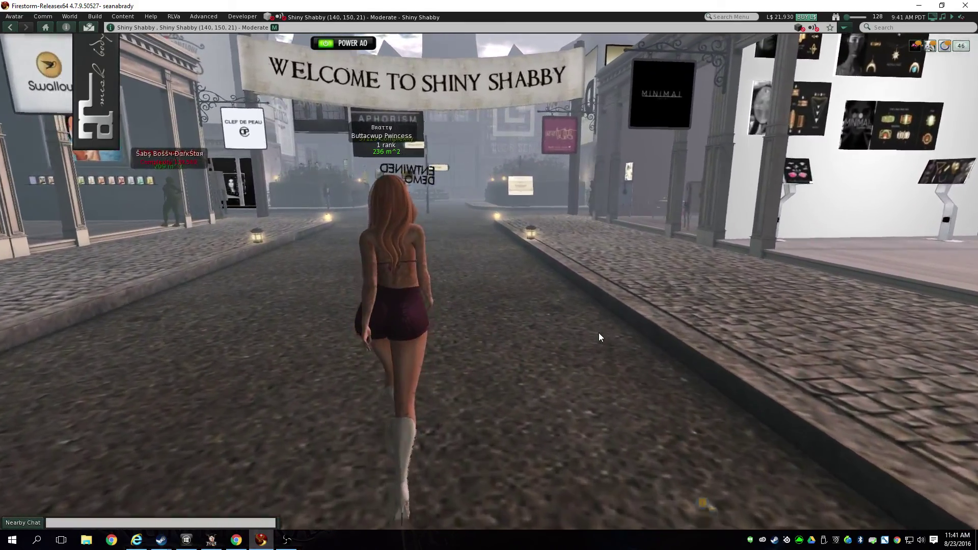
{"action": "key", "text": "Up"}
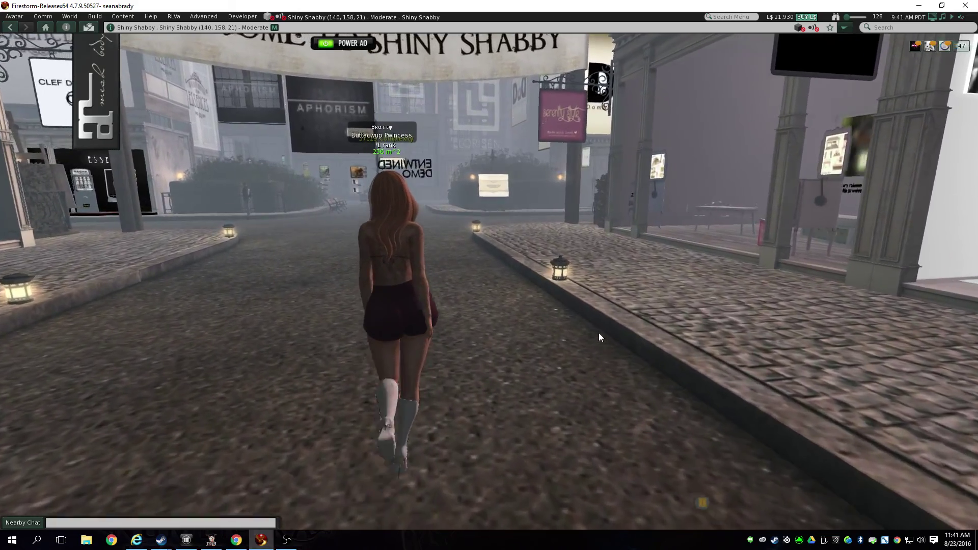
{"action": "key", "text": "Up"}
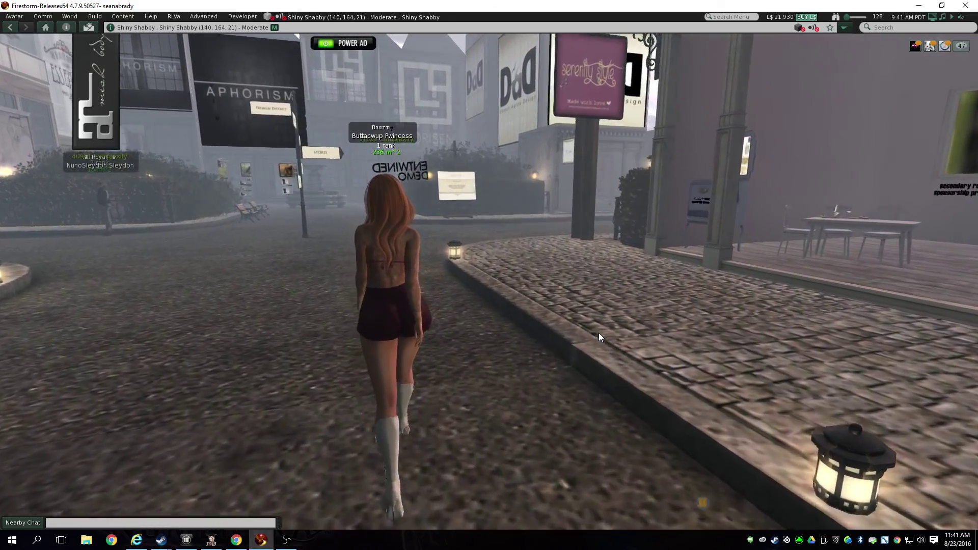
Walk the avatar past the Serenity Style sign, along the hedged sidewalk and around the bend into the shop-lined street
{"action": "key", "text": "Up"}
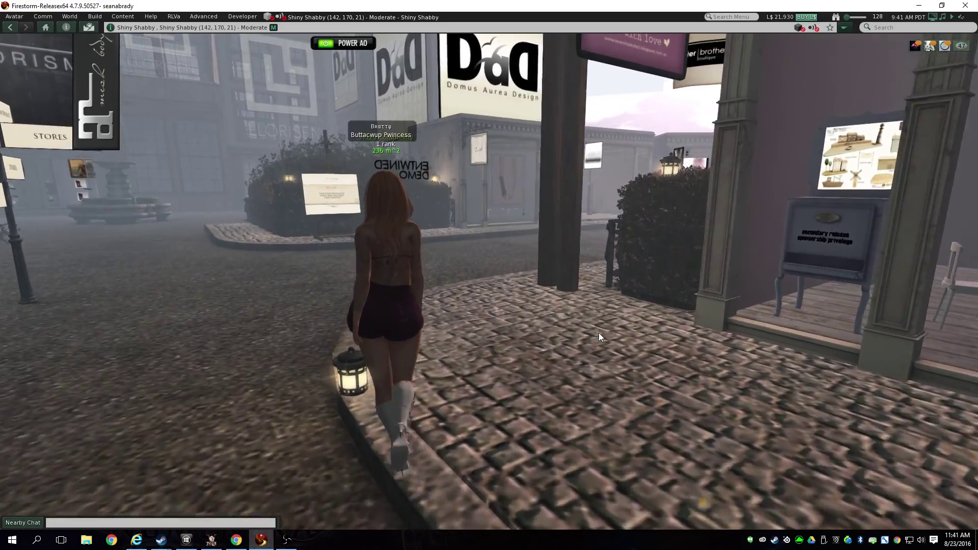
{"action": "key", "text": "Up"}
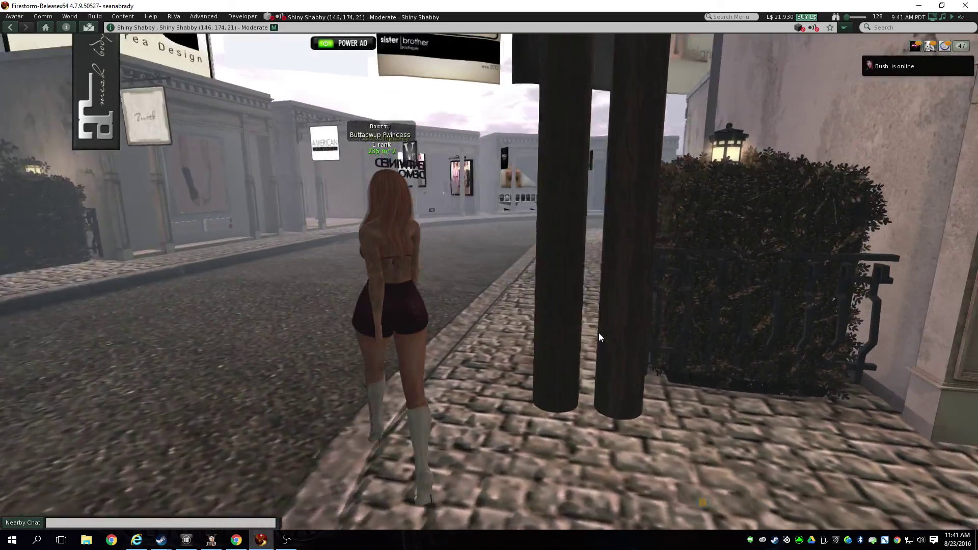
{"action": "key", "text": "Up"}
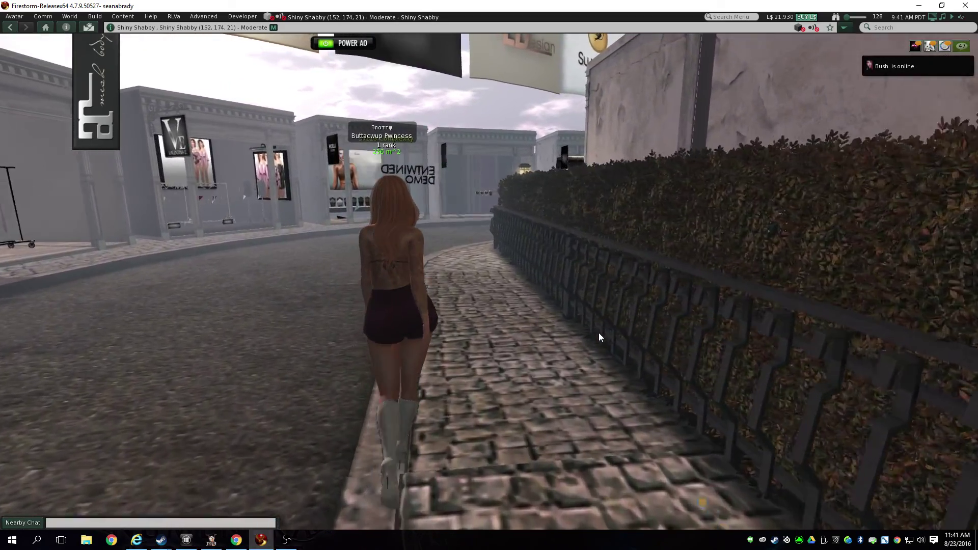
{"action": "key", "text": "Up"}
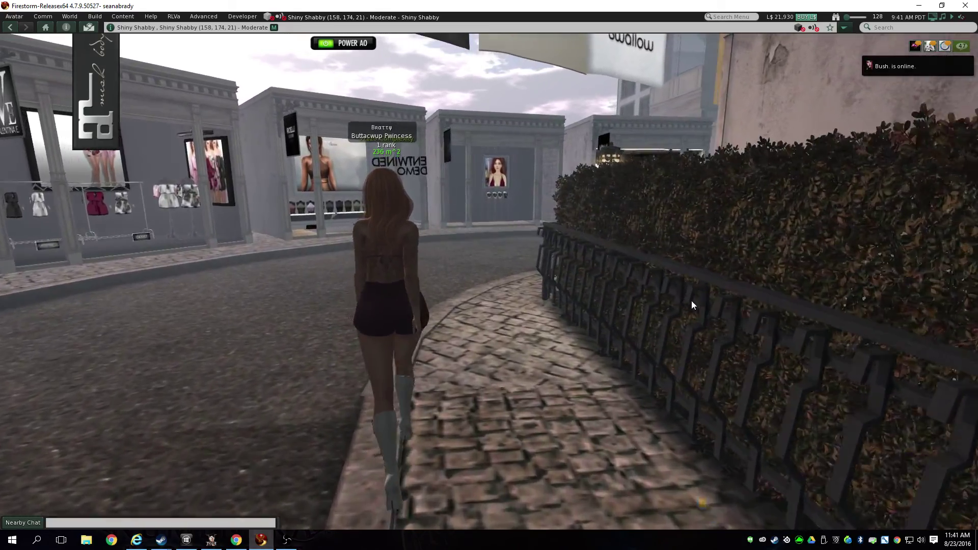
{"action": "key", "text": "Up"}
{"action": "key", "text": "Left"}
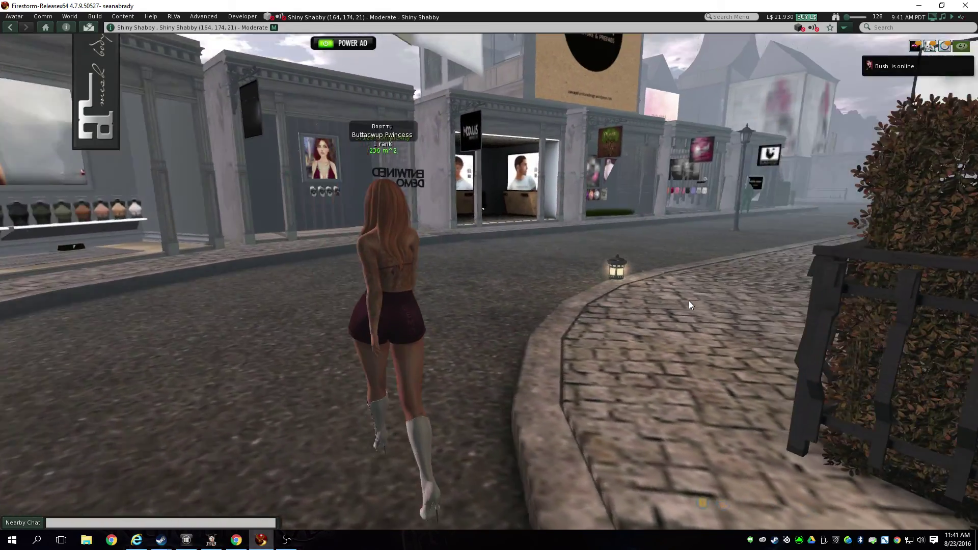
{"action": "key", "text": "Up"}
{"action": "key", "text": "Left"}
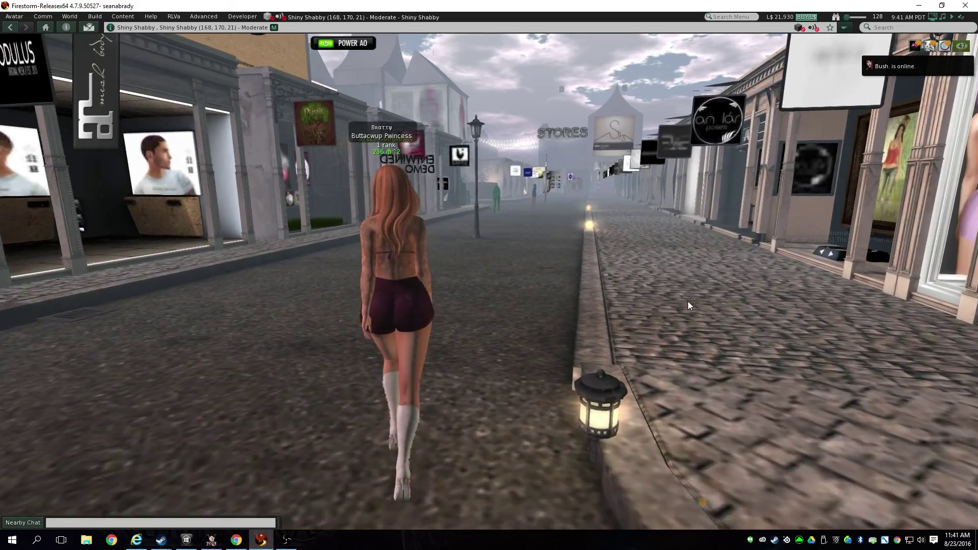
Walk the avatar down the street past the an lár and essenz signs and turn toward the storefront with string lights
{"action": "key", "text": "Up"}
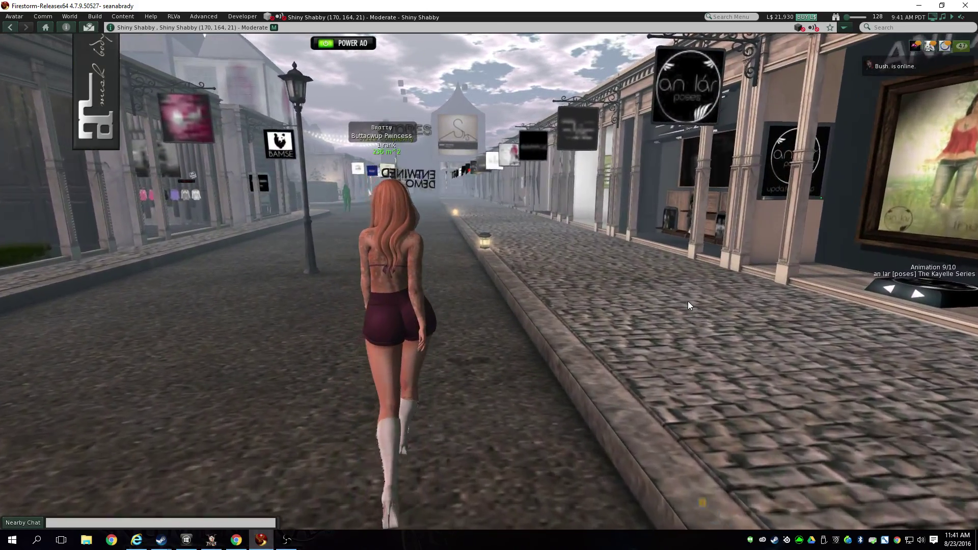
{"action": "key", "text": "Up"}
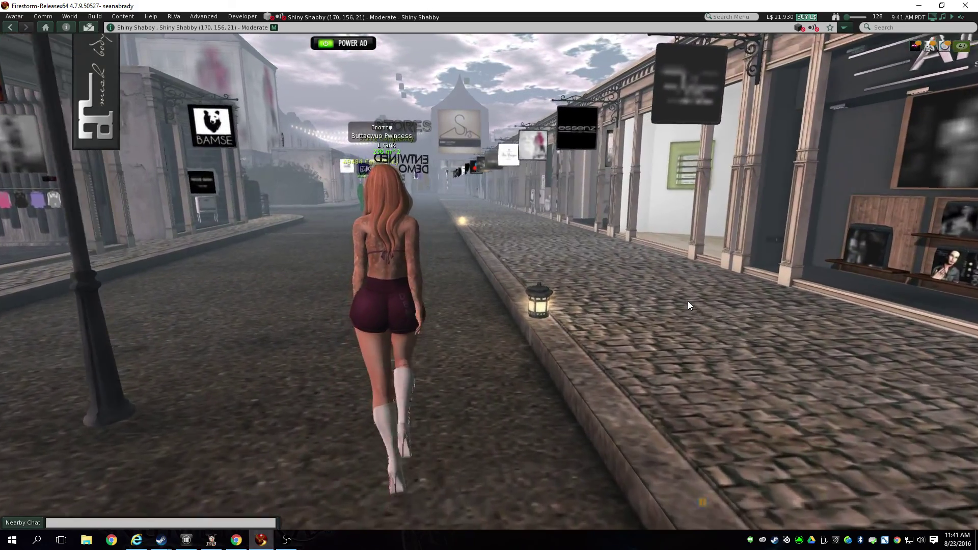
{"action": "key", "text": "Up"}
{"action": "key", "text": "Right"}
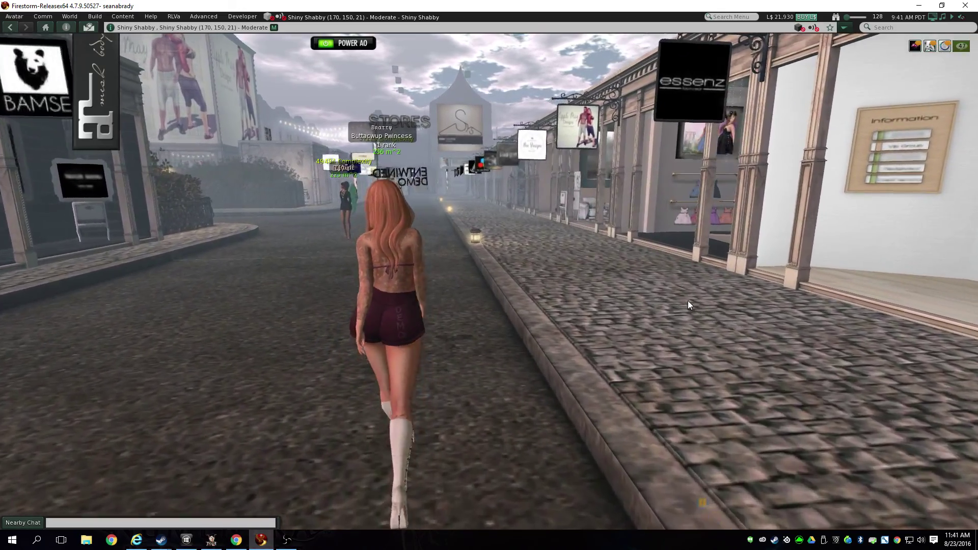
{"action": "key", "text": "Up"}
{"action": "key", "text": "Right"}
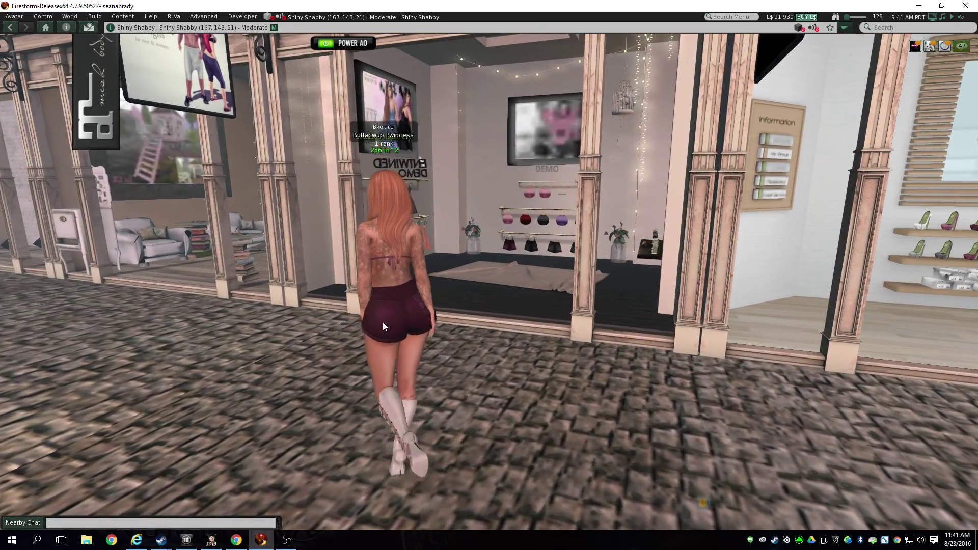
Examine the avatar's lighting and the surrounding shopfronts from several angles and distances under the Light Events preset
{"action": "left_click_drag", "start_coordinate": [383, 322], "coordinate": [718, 322]}
{"action": "key", "text": "Left"}
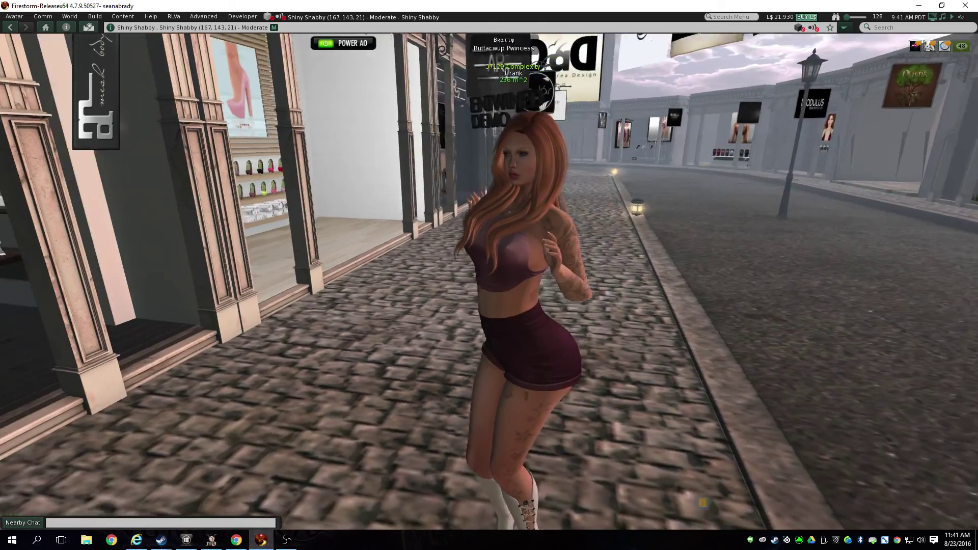
{"action": "left_click_drag", "start_coordinate": [394, 204], "coordinate": [496, 123]}
{"action": "left_click_drag", "start_coordinate": [498, 297], "coordinate": [509, 354]}
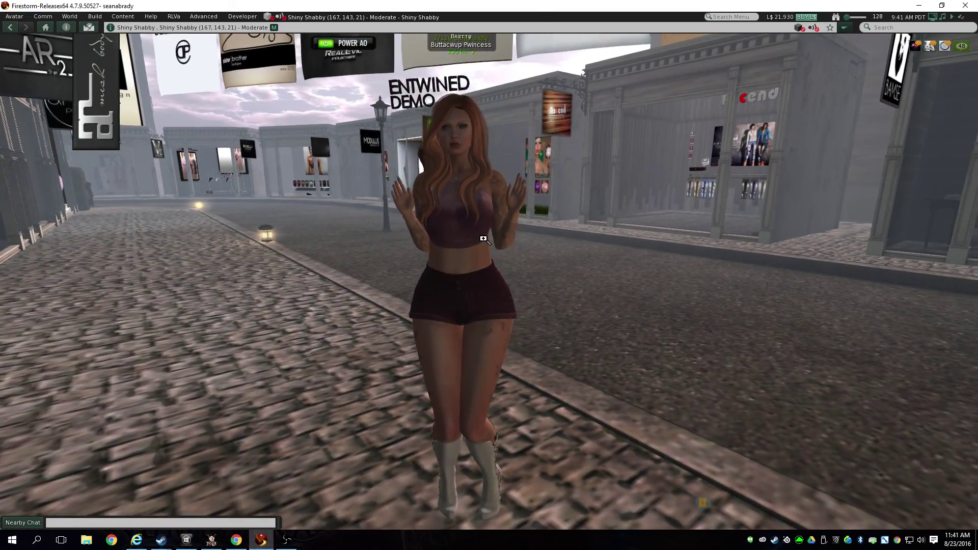
{"action": "left_click_drag", "start_coordinate": [483, 238], "coordinate": [258, 270]}
{"action": "key", "text": "Left"}
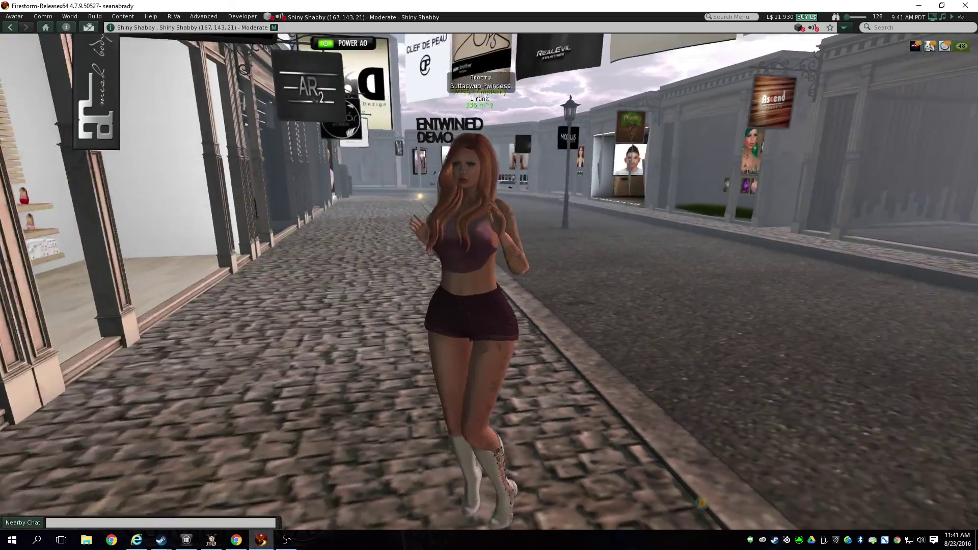
{"action": "key", "text": "Up"}
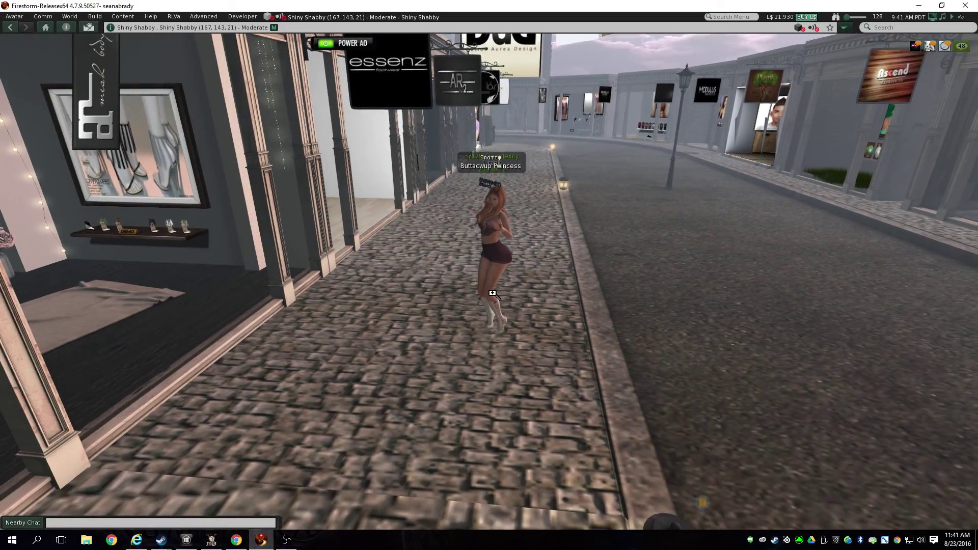
{"action": "left_click_drag", "start_coordinate": [493, 293], "coordinate": [349, 288]}
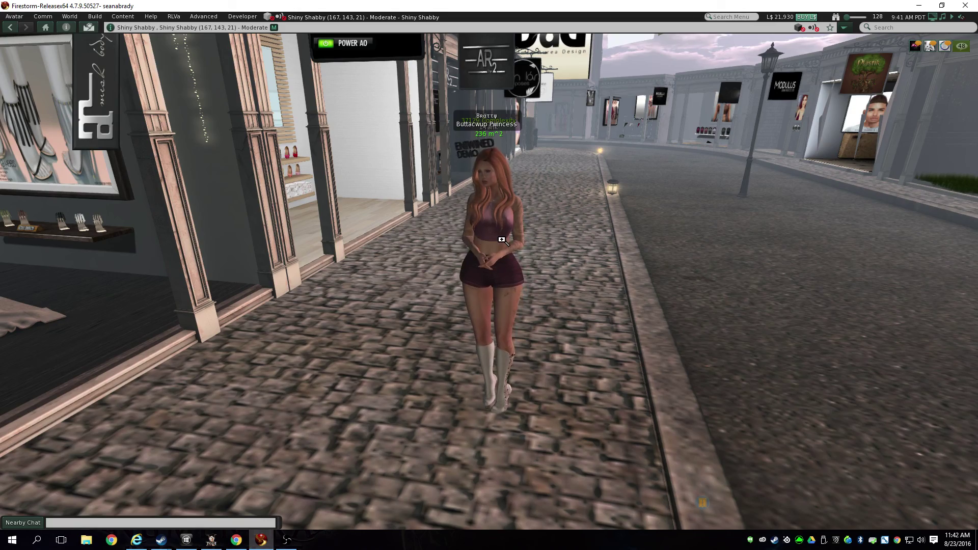
{"action": "left_click_drag", "start_coordinate": [502, 240], "coordinate": [541, 219]}
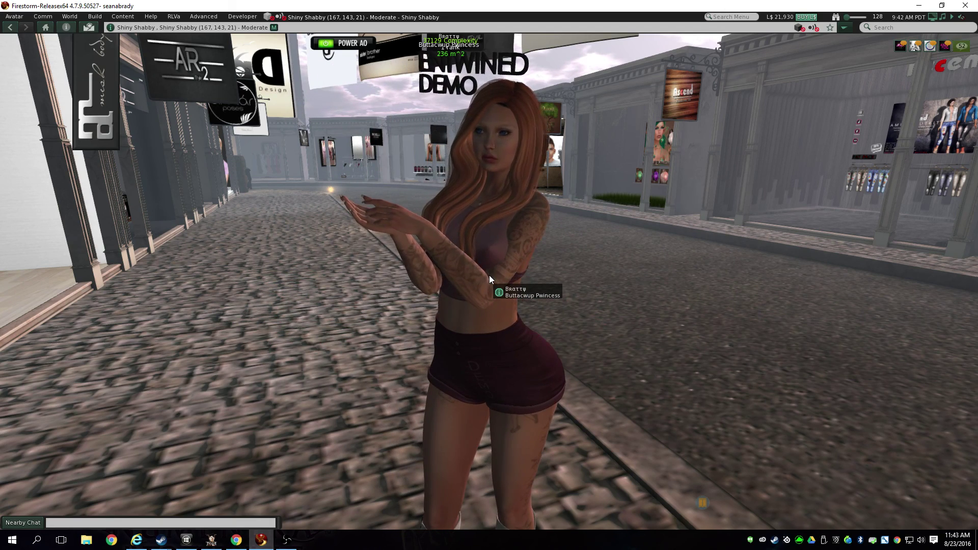
Bring the nearby avatar across the street into view and switch the graphics preset to Events
{"action": "key", "text": "alt+Left"}
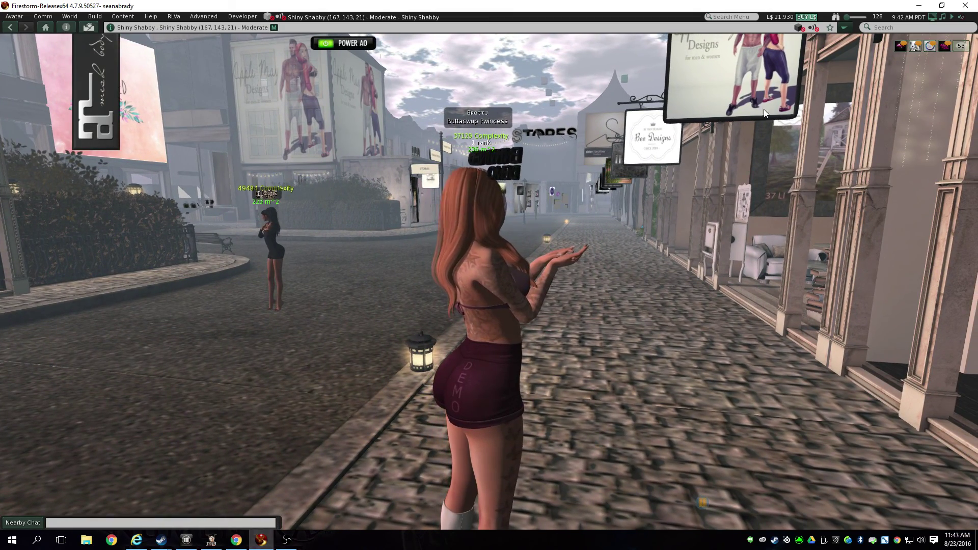
{"action": "mouse_move", "coordinate": [935, 15]}
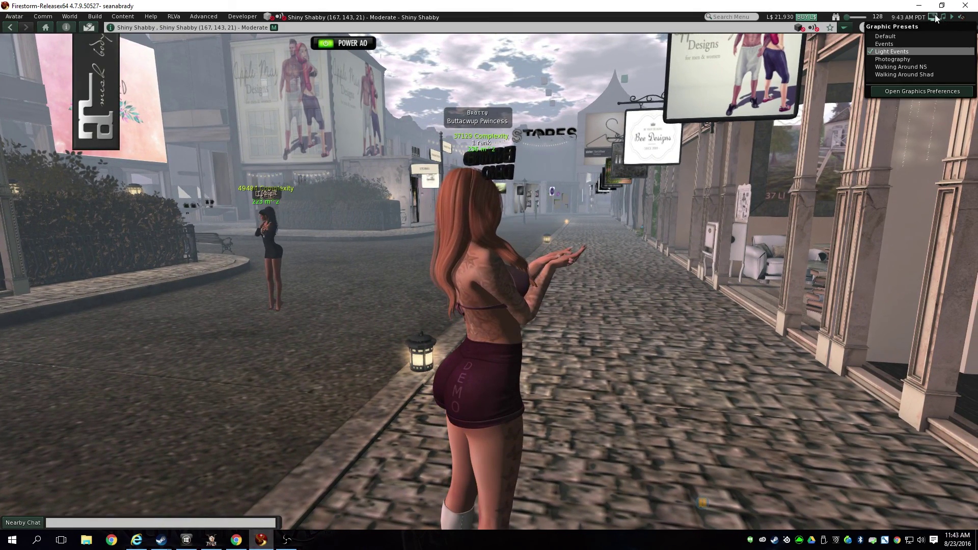
{"action": "left_click", "coordinate": [890, 45]}
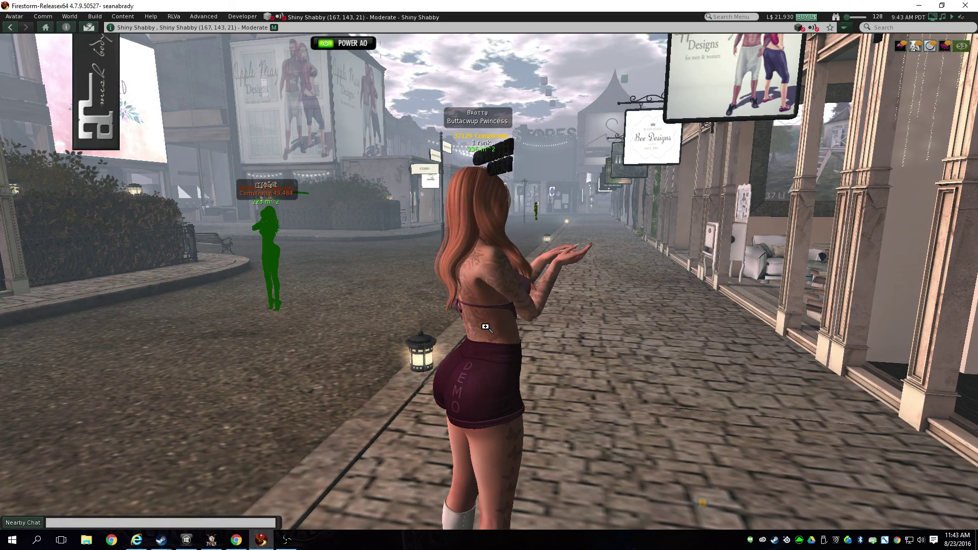
Examine the avatar, the neighbouring avatar and the shopfronts across the street under the Events preset from several angles
{"action": "key", "text": "Right"}
{"action": "key", "text": "Right"}
{"action": "key", "text": "Right"}
{"action": "key", "text": "Right"}
{"action": "key", "text": "Right"}
{"action": "key", "text": "Right"}
{"action": "key", "text": "alt+Right"}
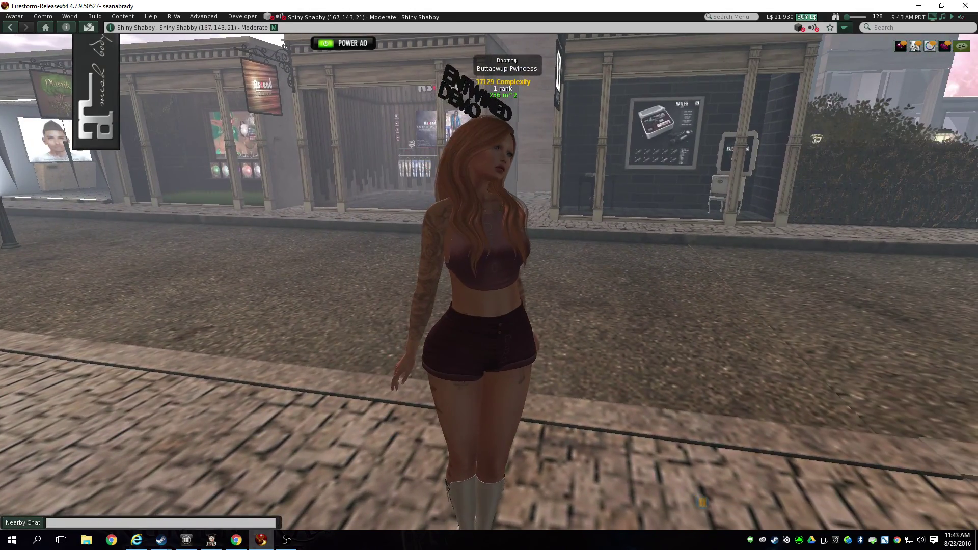
{"action": "left_click_drag", "start_coordinate": [459, 243], "coordinate": [306, 242], "text": "alt"}
{"action": "left_click_drag", "start_coordinate": [458, 243], "coordinate": [438, 229], "text": "alt"}
{"action": "left_click_drag", "start_coordinate": [487, 296], "coordinate": [632, 296], "text": "alt"}
{"action": "key", "text": "Right"}
{"action": "key", "text": "Right"}
{"action": "key", "text": "Right"}
{"action": "key", "text": "Right"}
{"action": "key", "text": "Right"}
{"action": "key", "text": "Right"}
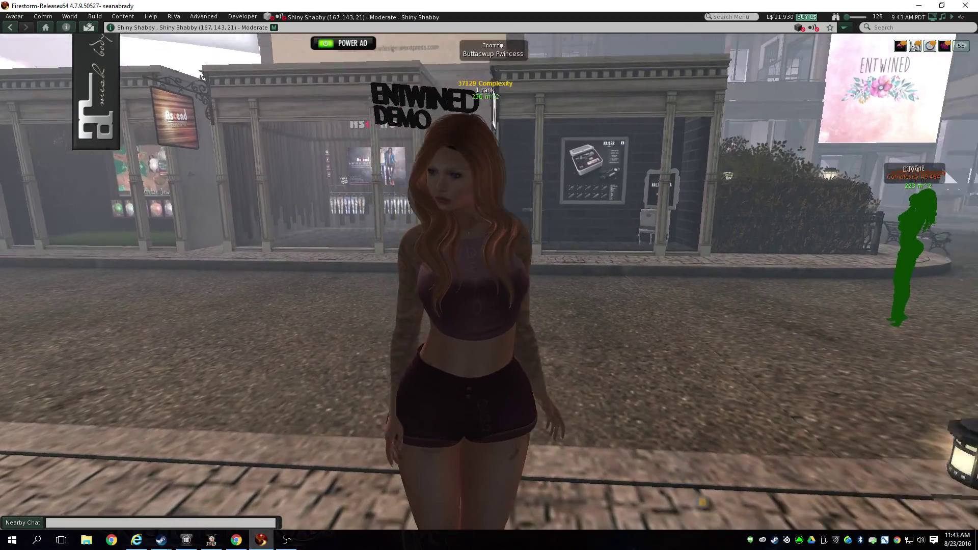